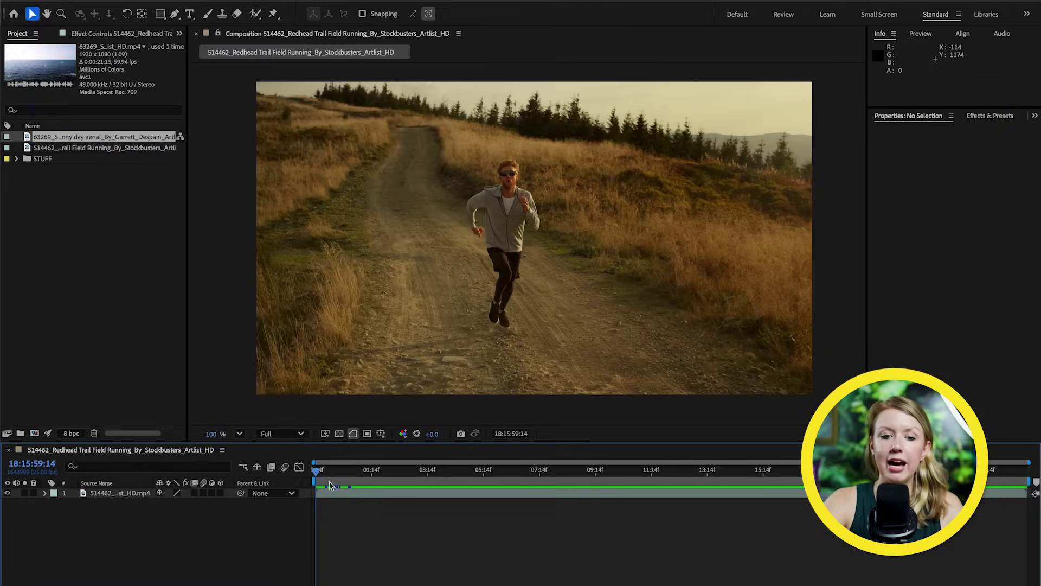
- Scrub the Redhead Trail Field Running clip along the timeline to preview the runner footage
left_click_drag(325, 469, 288, 442)
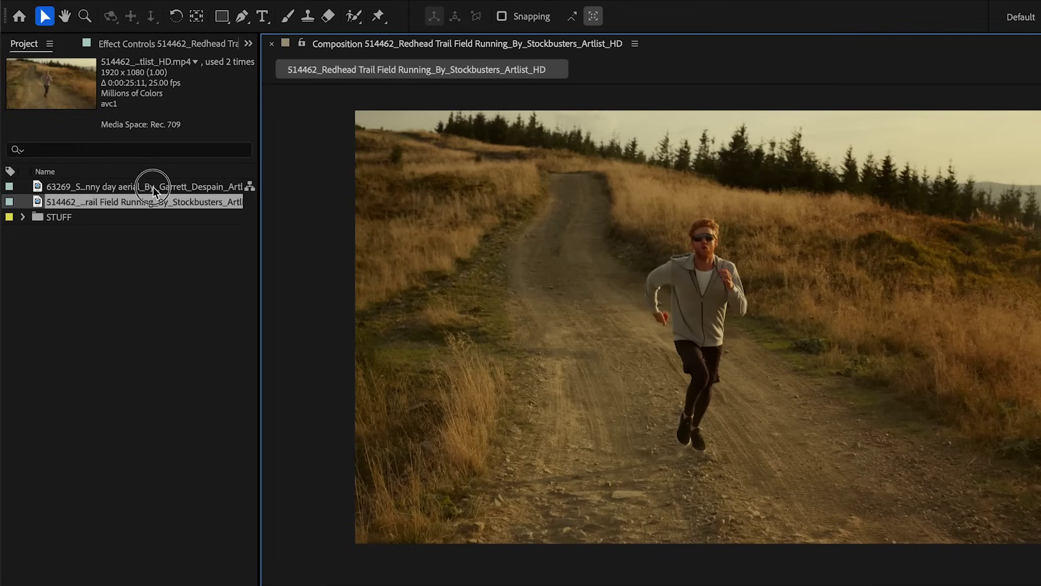
- Preview the 63269 sea-lion footage, layer it below the runner clip, and rewind to the first frame
double_click(153, 187)
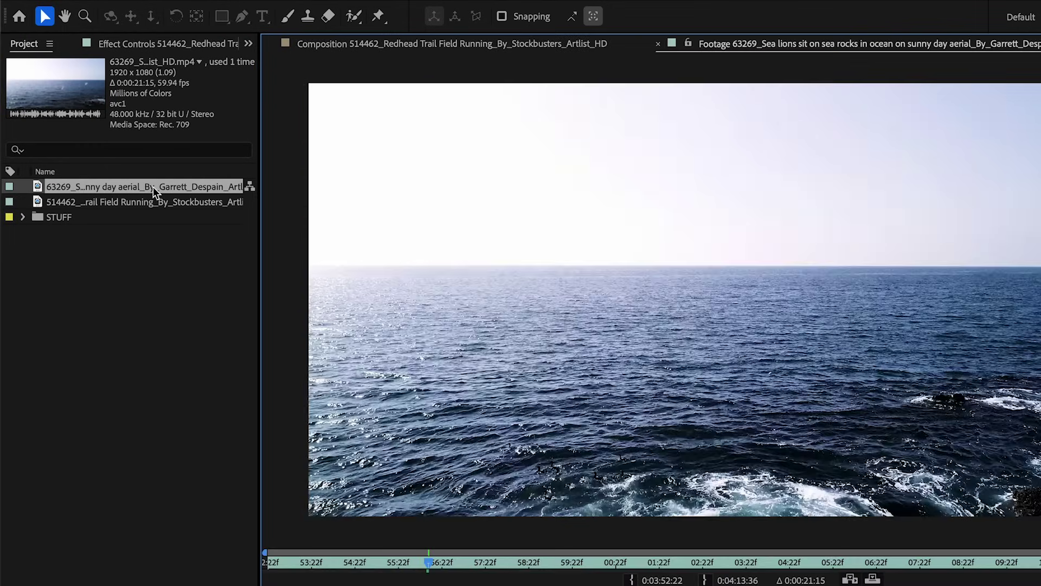
left_click(264, 566)
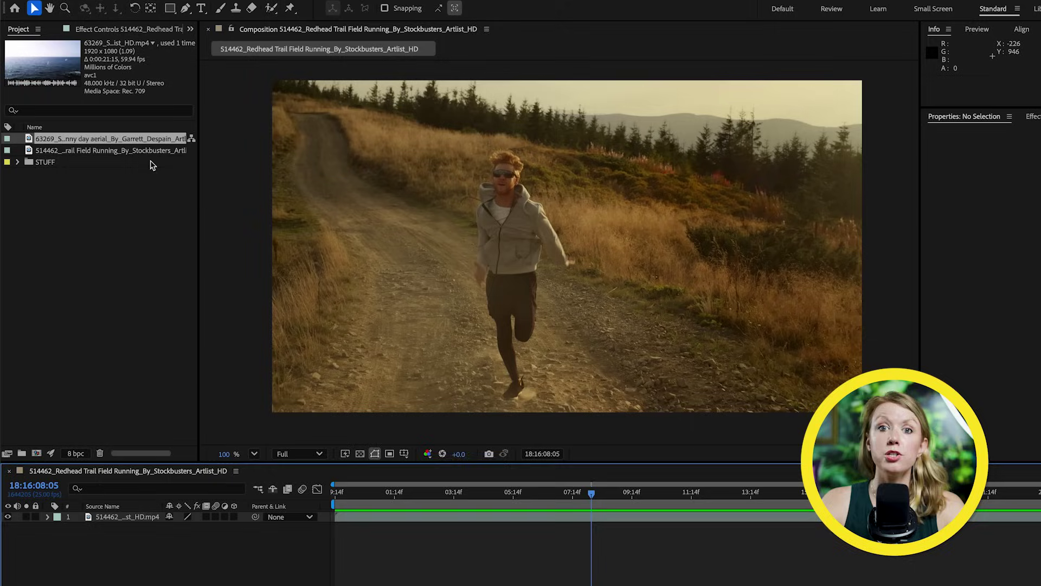
left_click(147, 140)
left_click_drag(174, 402, 153, 543)
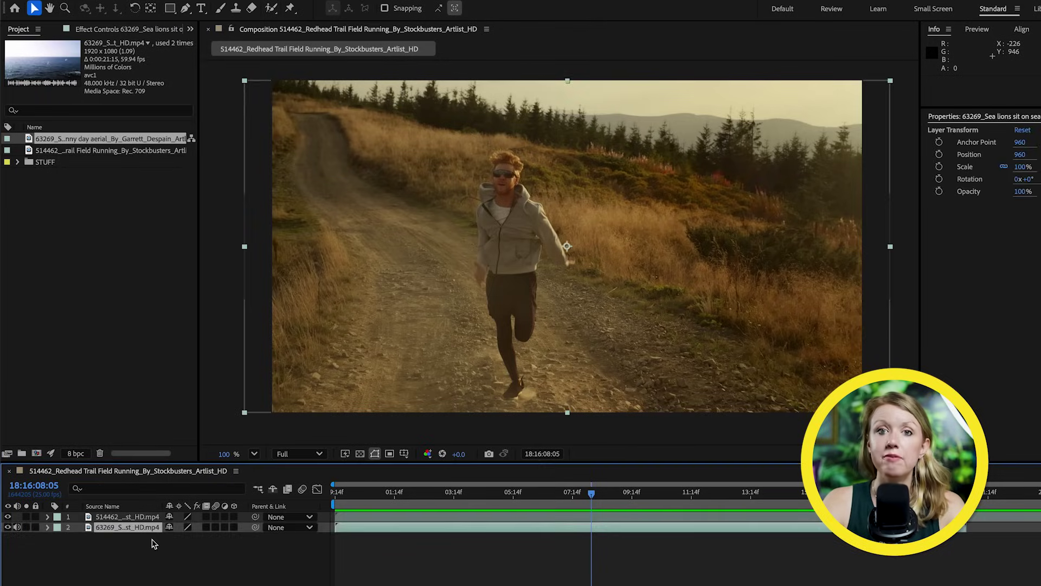
left_click(8, 517)
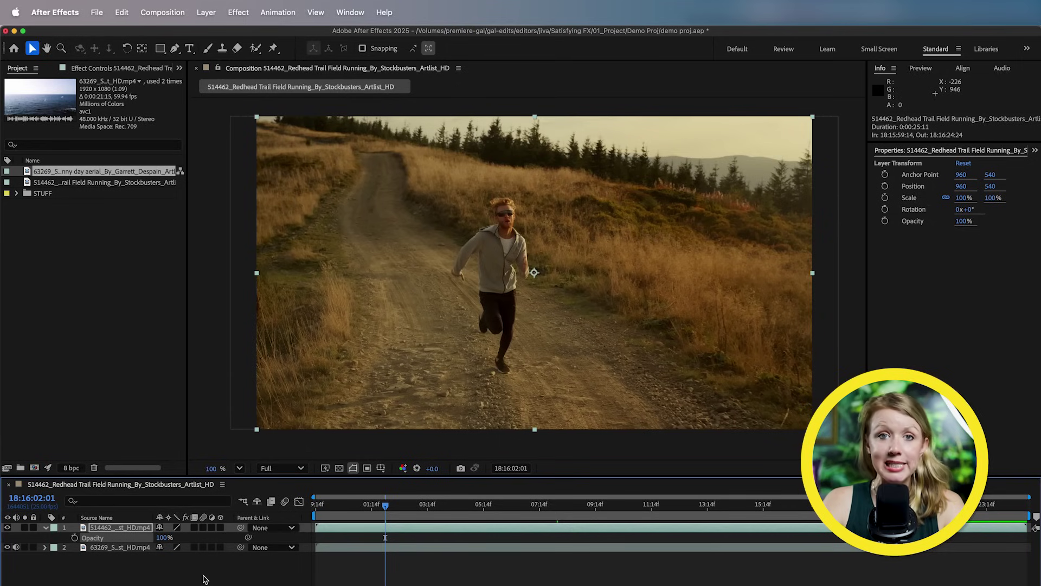
left_click_drag(396, 507, 306, 494)
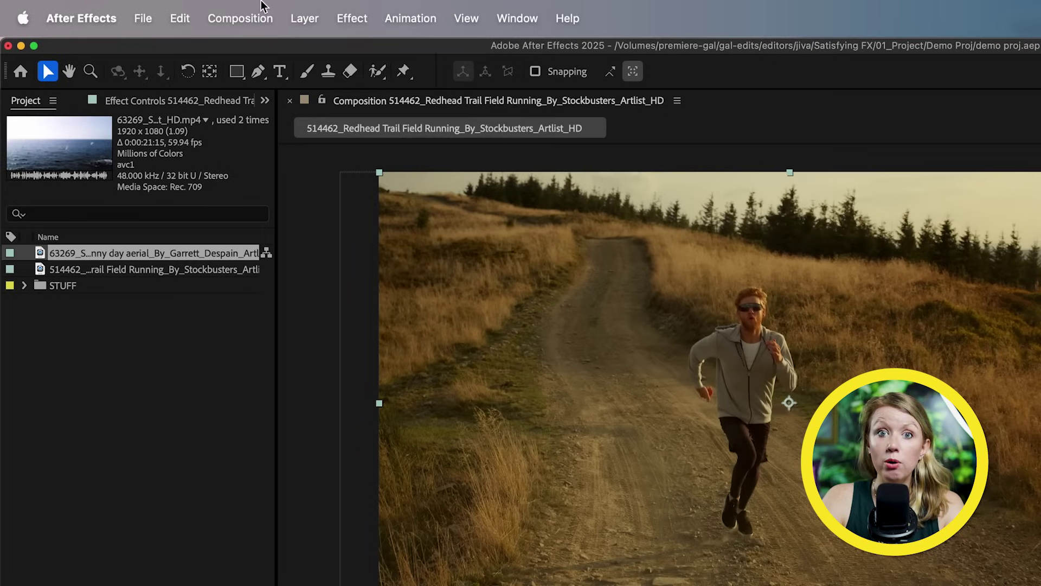
- Save the frame as layered Photoshop file 'man run on water.psd' and open it in Photoshop
left_click(176, 5)
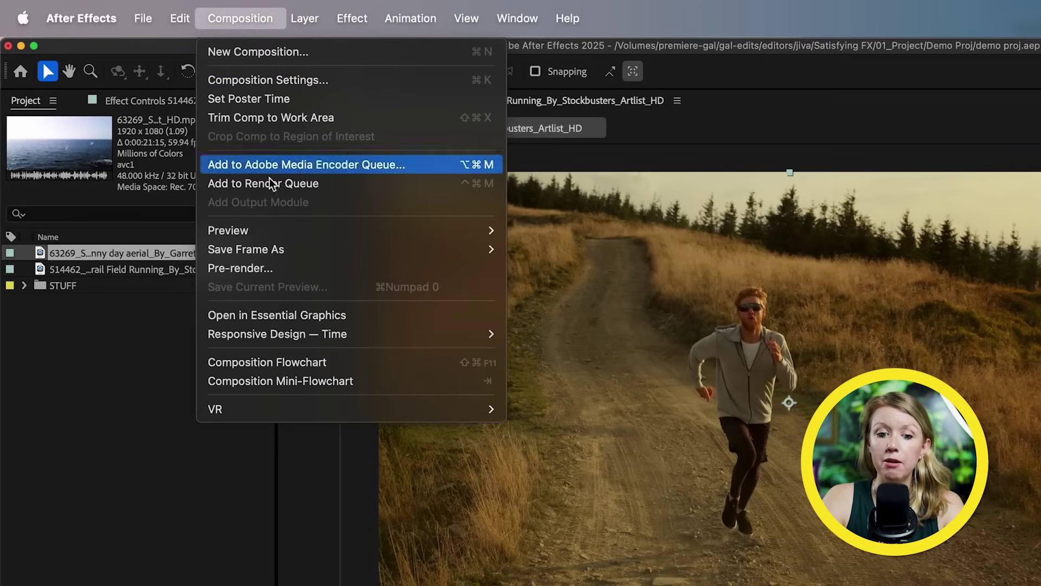
mouse_move(275, 252)
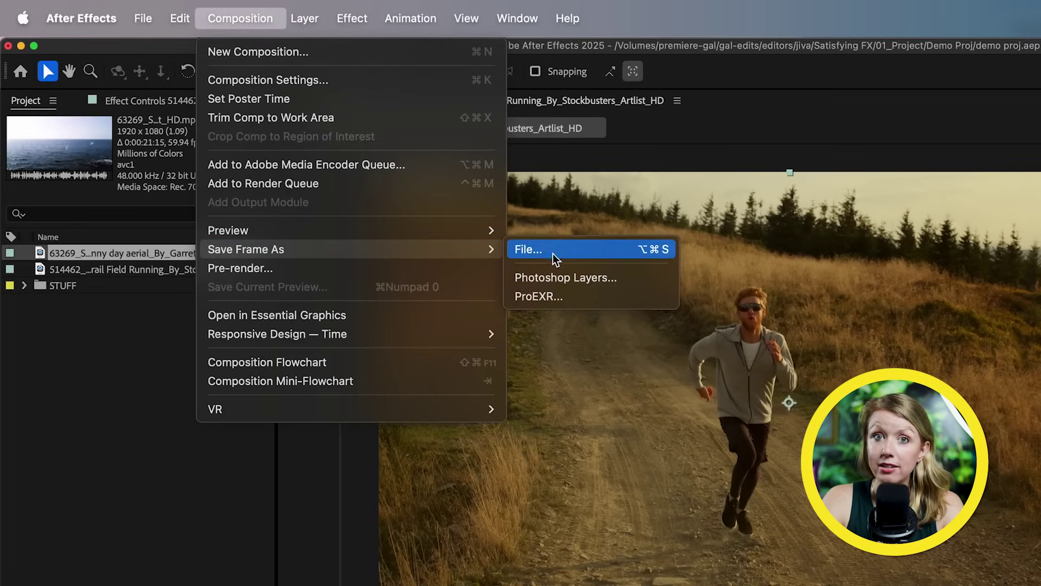
left_click(570, 278)
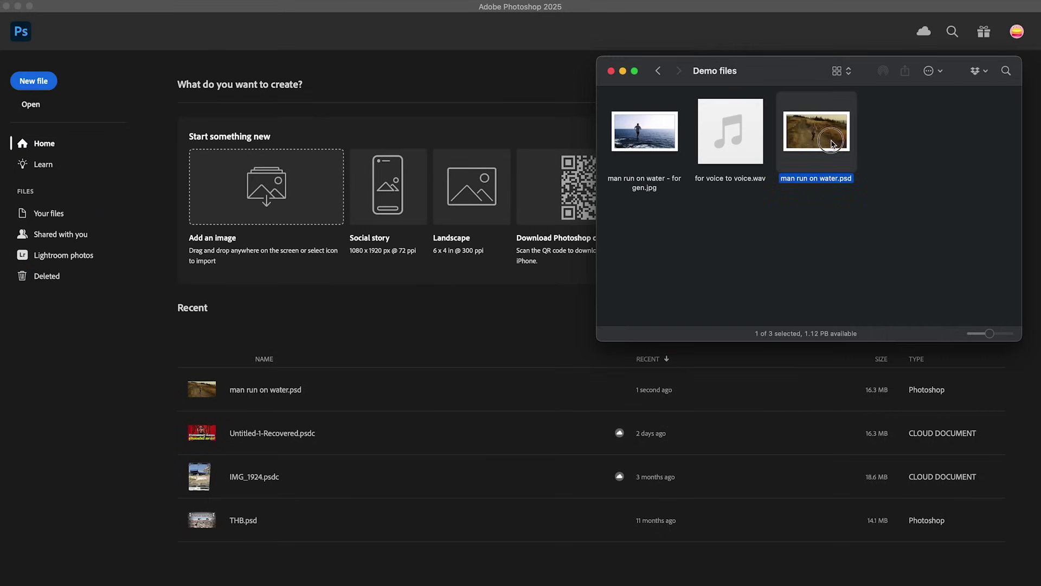
left_click_drag(833, 144, 544, 187)
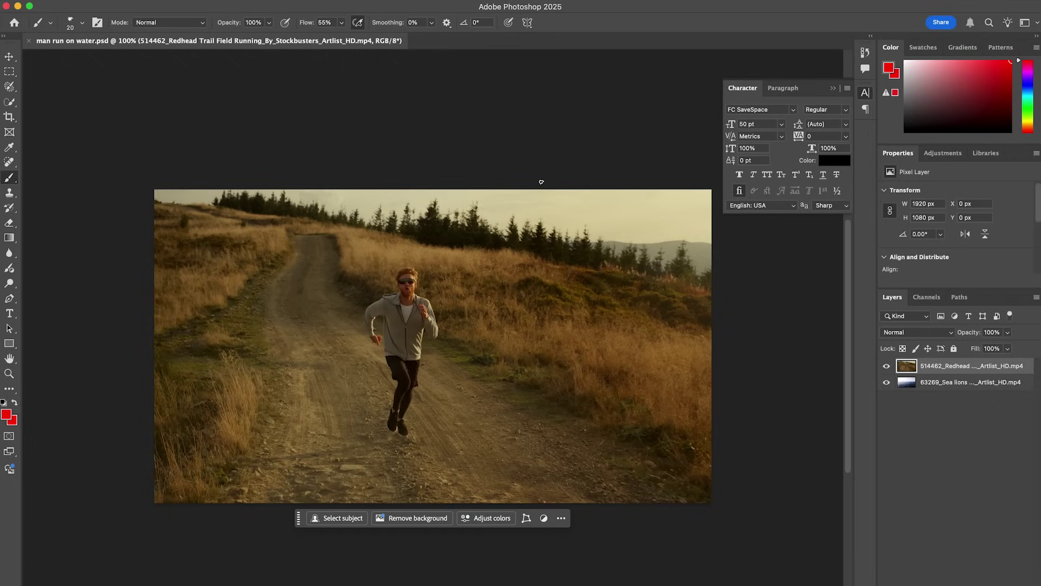
- Remove the field background from the runner layer so he stands over the ocean
left_click(837, 92)
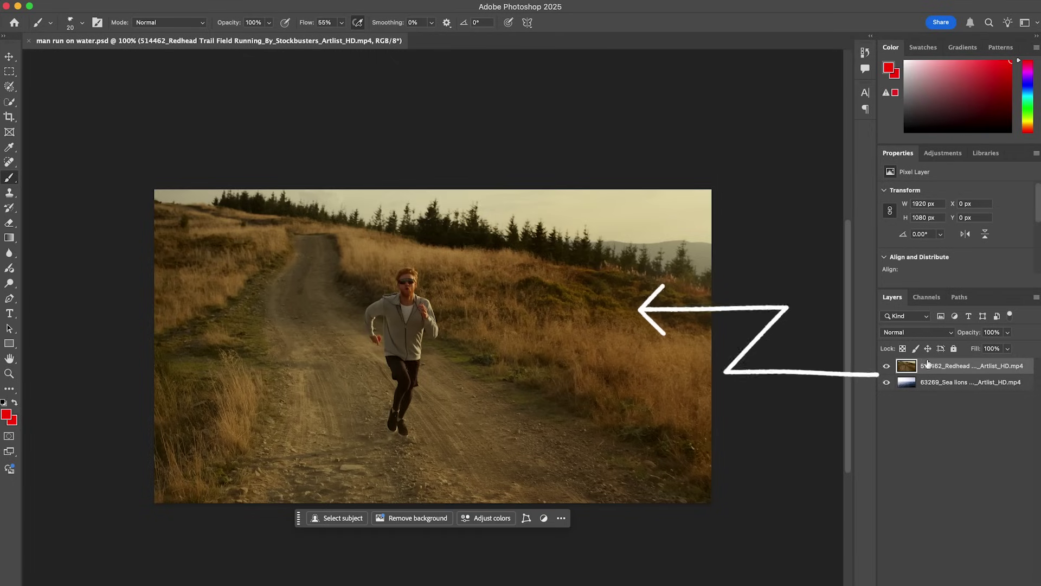
left_click(935, 382)
left_click(887, 367)
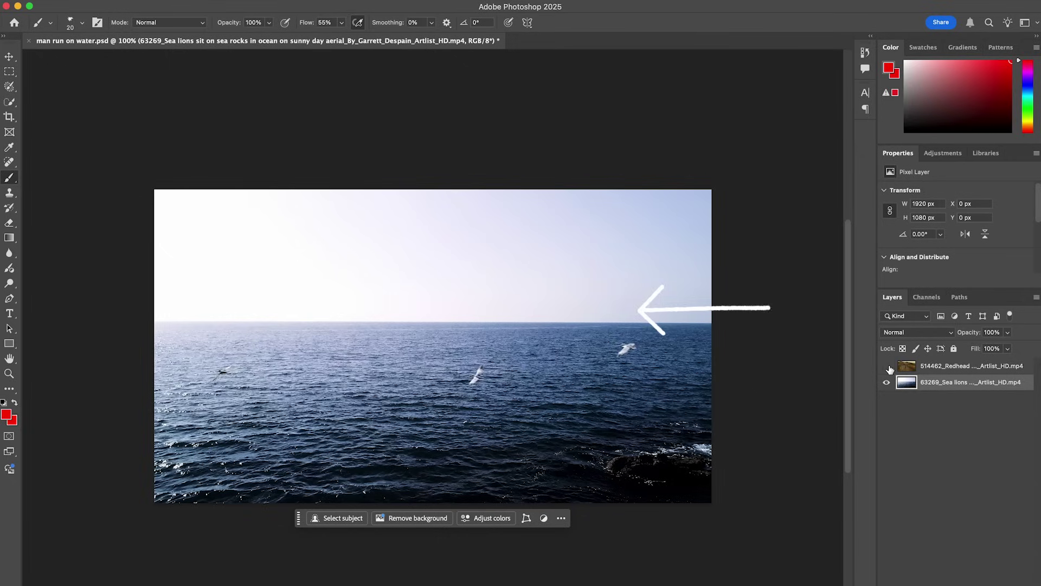
left_click(888, 368)
left_click(927, 370)
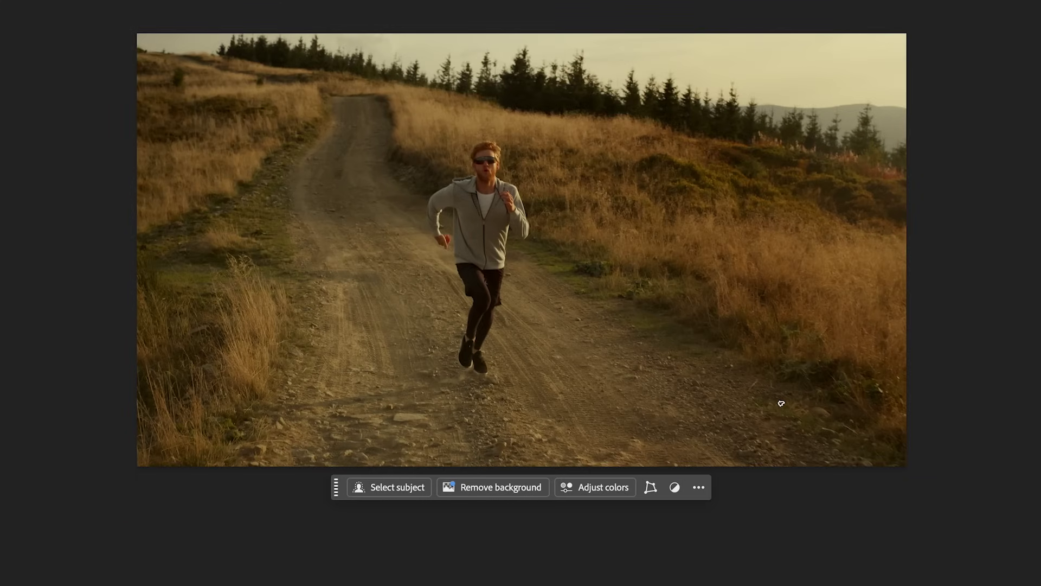
left_click(506, 487)
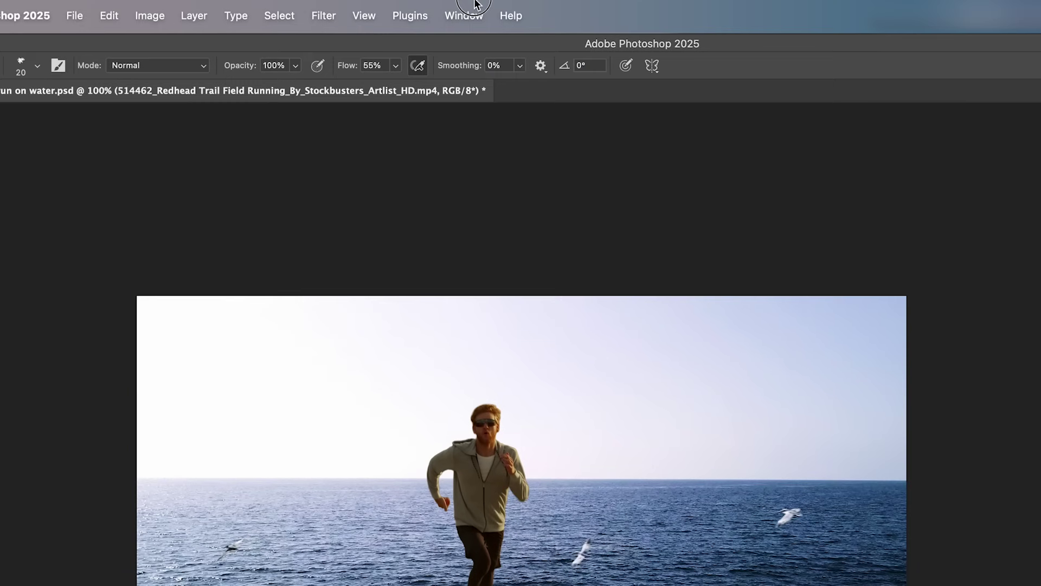
- Hide the contextual task bar, then scale the runner down and move him left
left_click(475, 5)
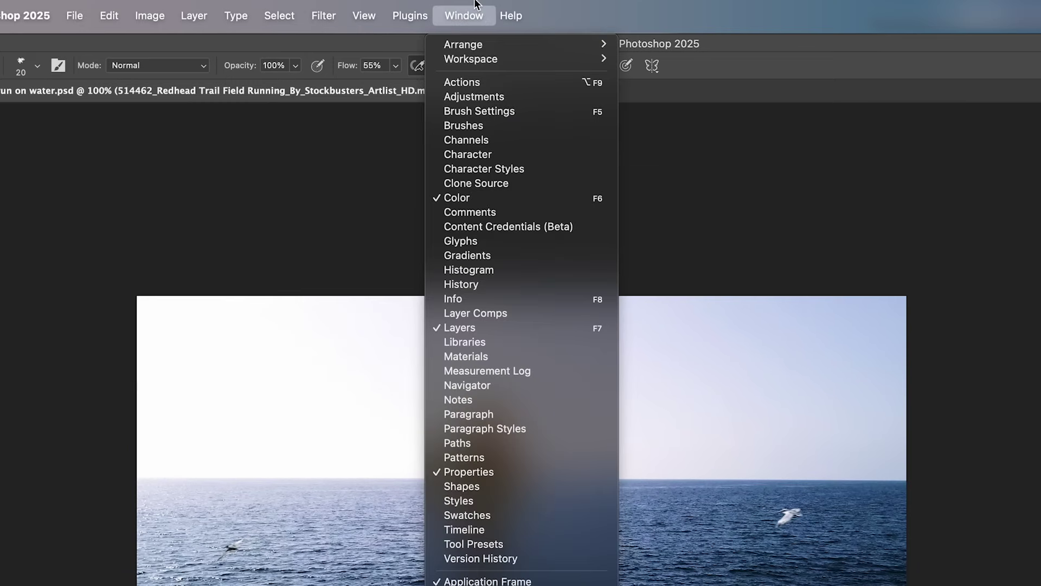
left_click(525, 417)
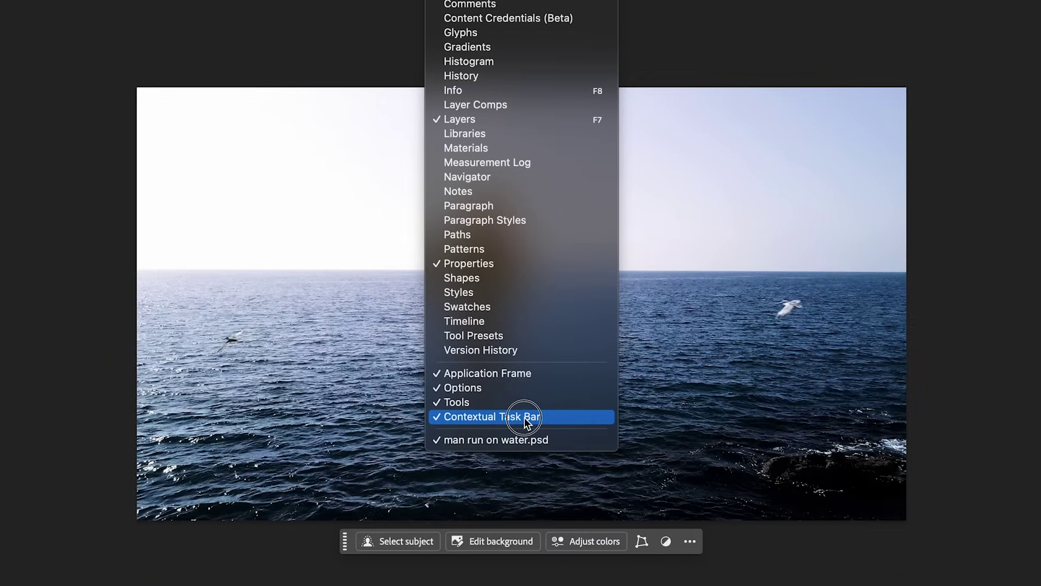
key("super+t")
left_click_drag(900, 302, 687, 296)
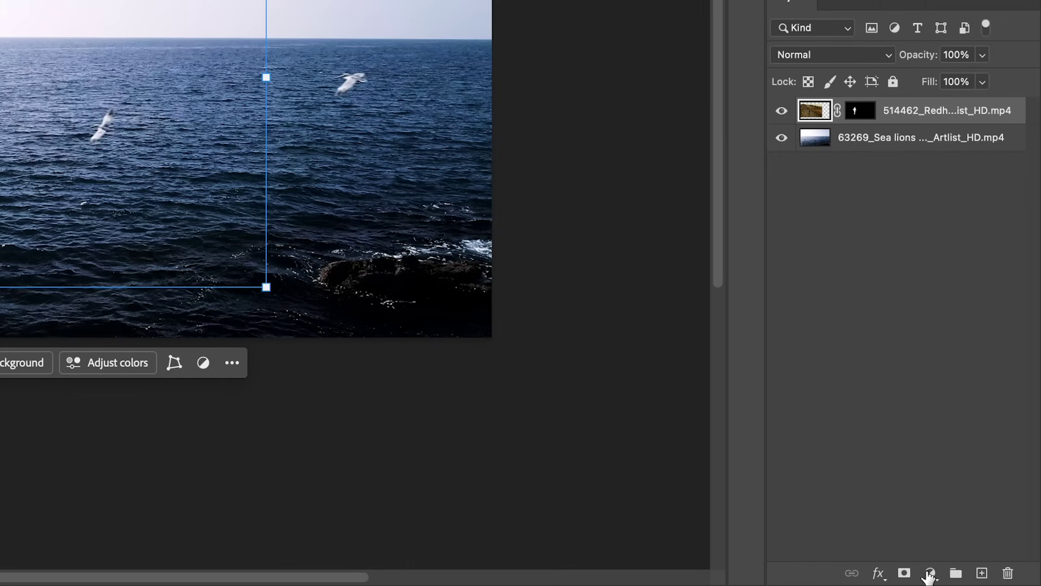
- Add a Curves adjustment layer clipped to the runner layer
left_click(930, 574)
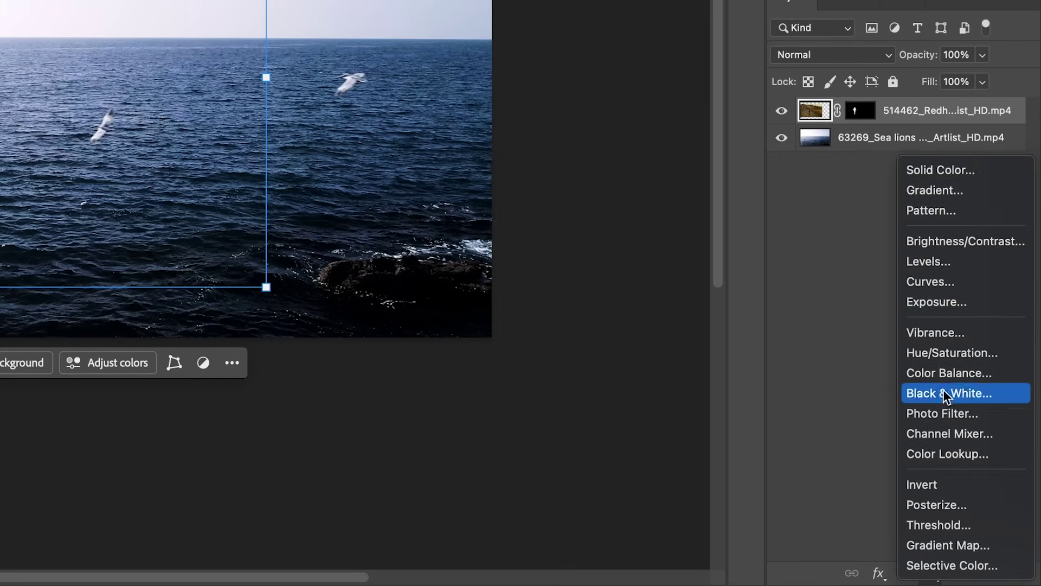
left_click(945, 284)
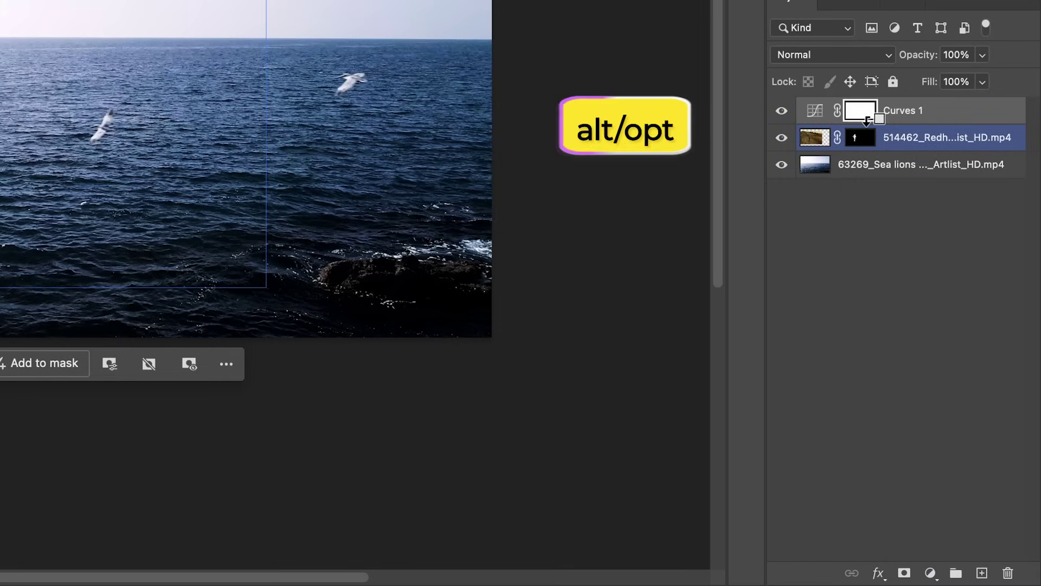
left_click(867, 123, "alt")
left_click(827, 110)
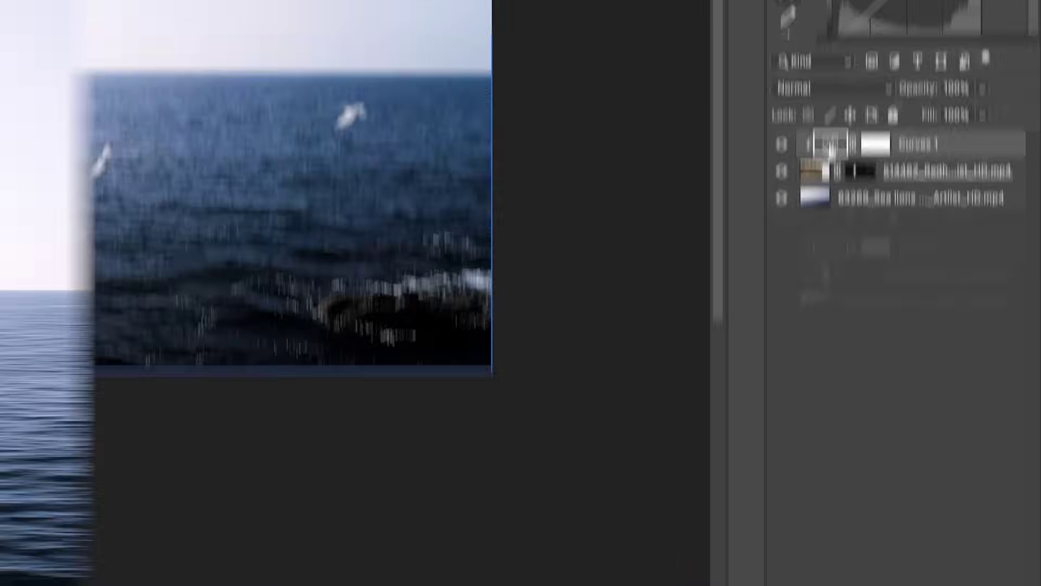
- Raise the Blue channel curve in the runner's midtones, then save a copy of the document
left_click(873, 114)
left_click(846, 134)
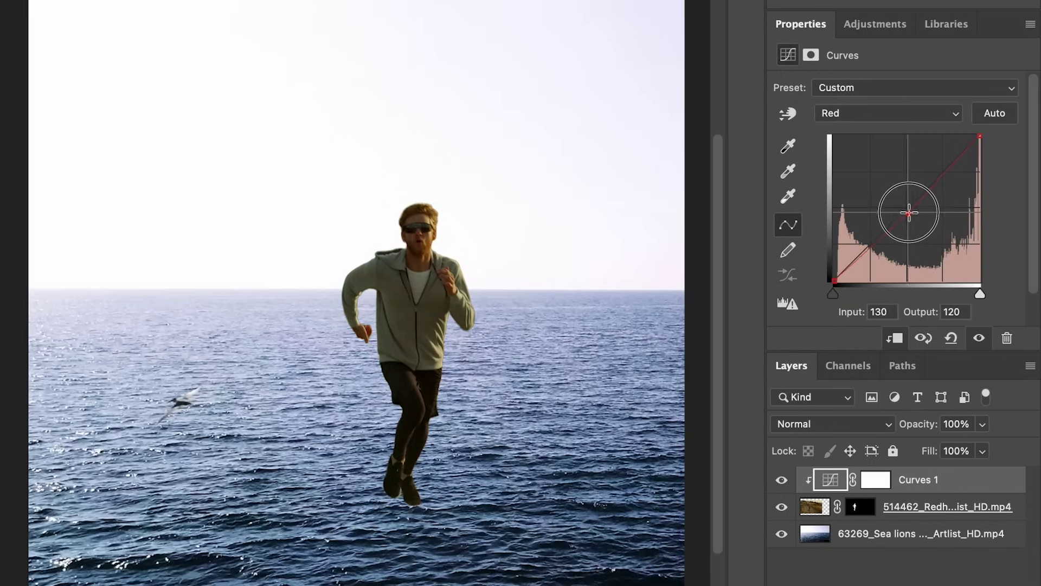
left_click(879, 114)
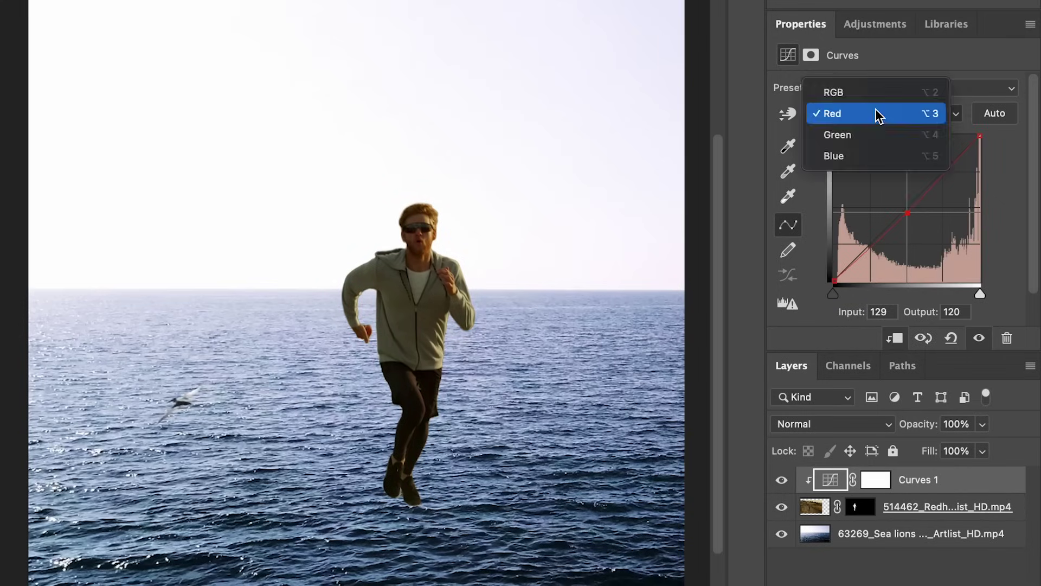
left_click(867, 156)
left_click_drag(907, 208, 904, 203)
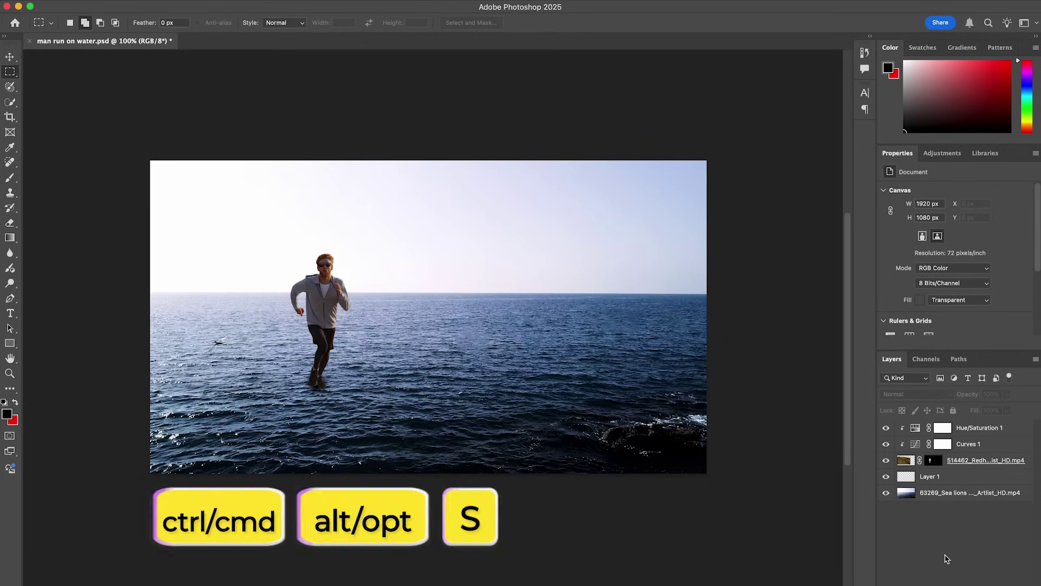
key("super+alt+s")
left_click(602, 239)
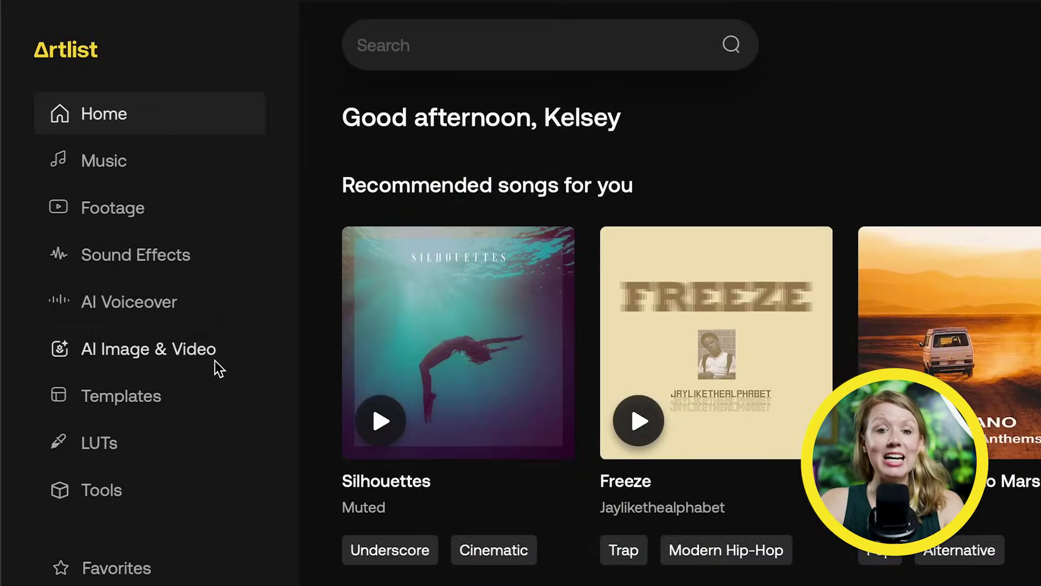
- Load the man-on-water image as the source in Artlist's Image to Image mode
left_click(215, 364)
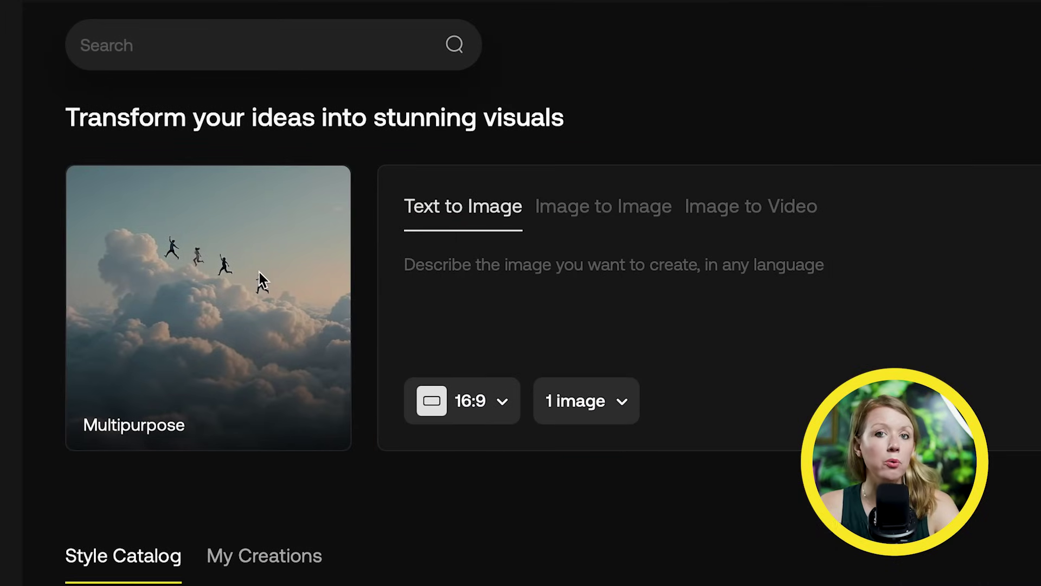
left_click(599, 219)
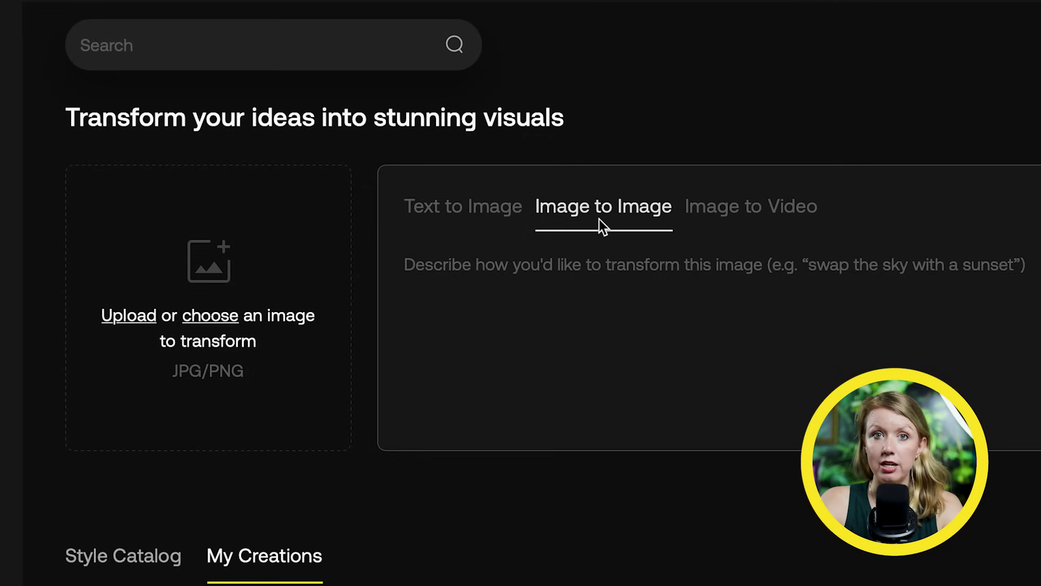
key("super+Tab")
left_click_drag(772, 239, 173, 306)
- Prompt for beautiful clouds to replace the empty sky and generate the image
left_click(412, 265)
type("re")
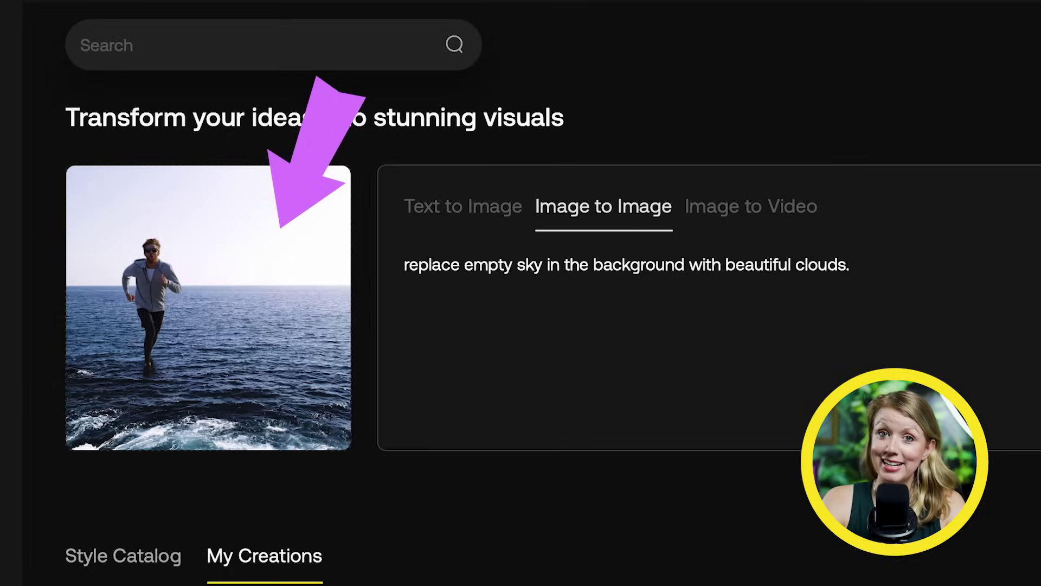
left_click(870, 405)
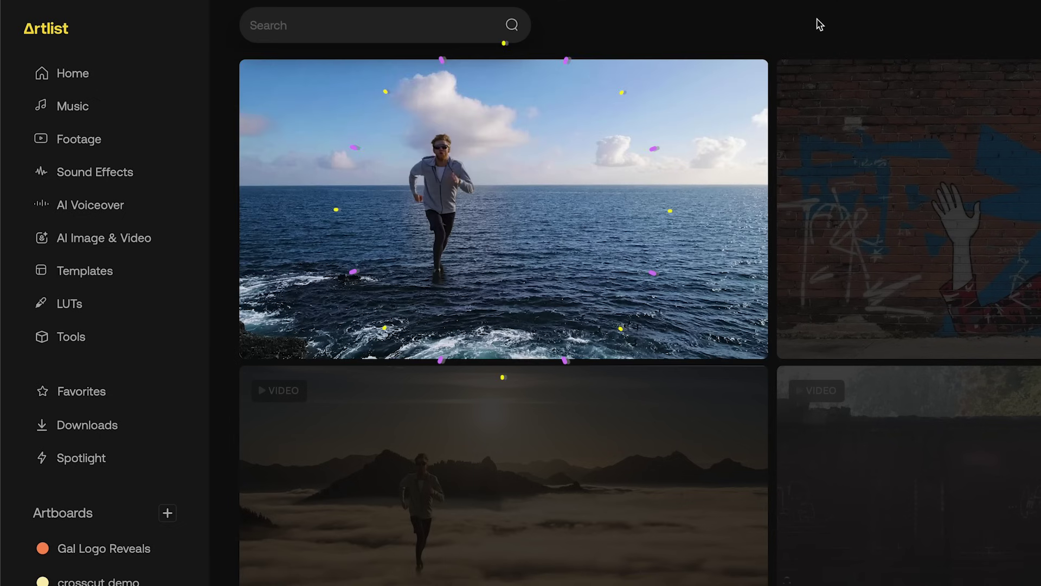
mouse_move(711, 112)
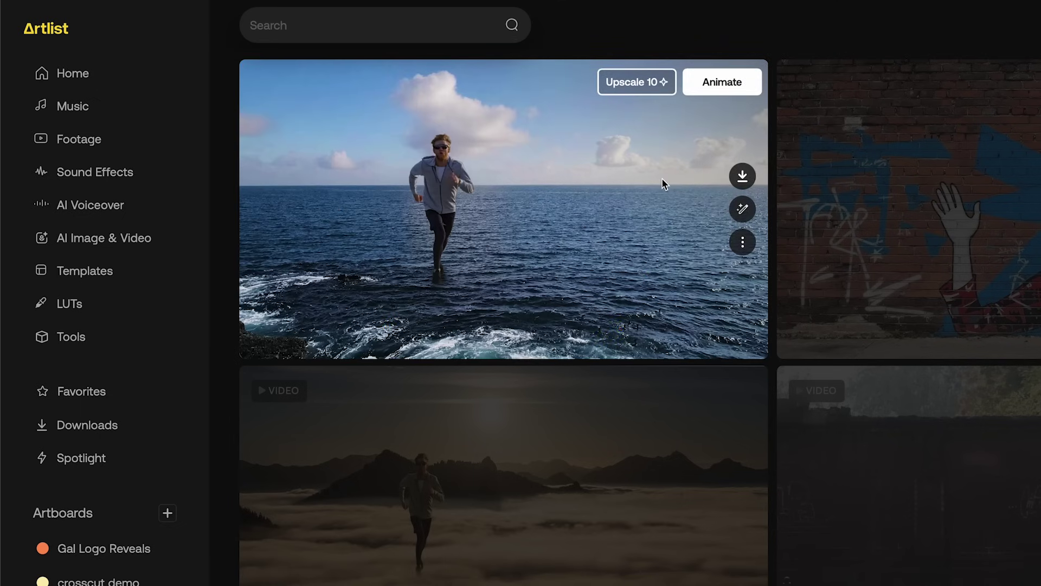
- Animate the cloud image at 1080p: man runs toward camera, exits frame right, slightly handheld
left_click(719, 86)
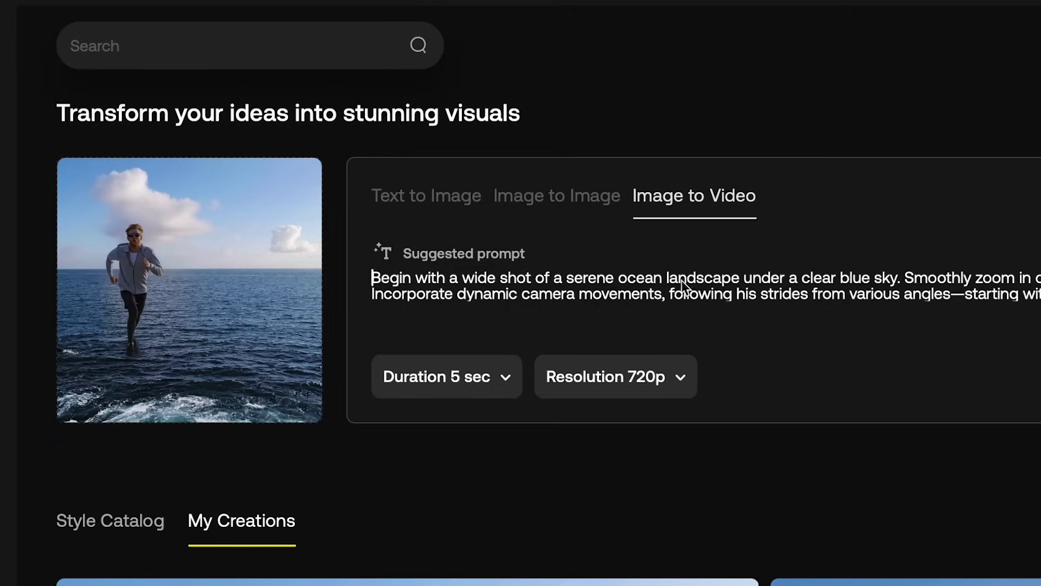
triple_click(705, 211)
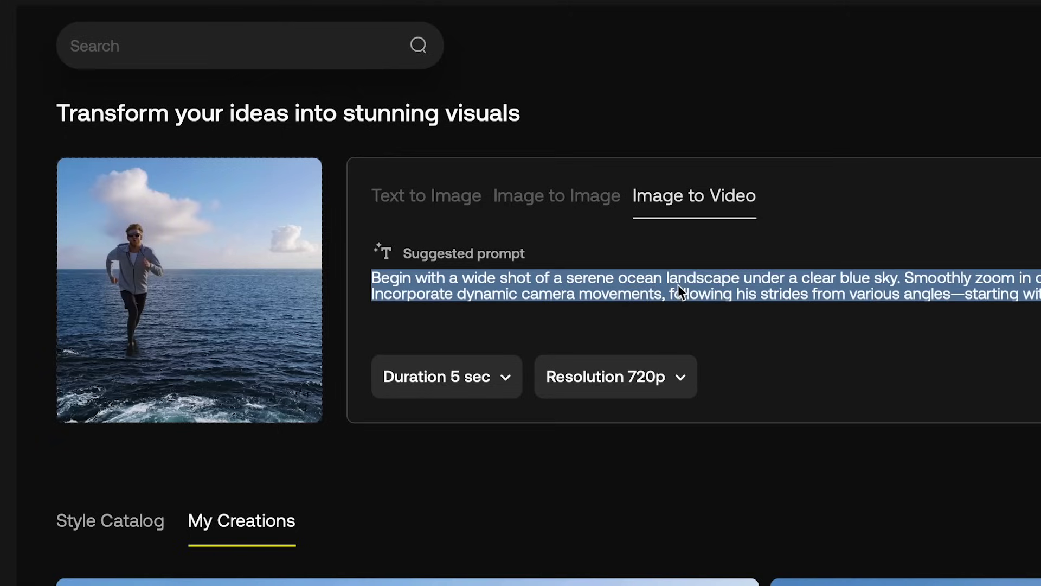
key("BackSpace")
type("Man running on water towards the camera until he leaves the right side of the f")
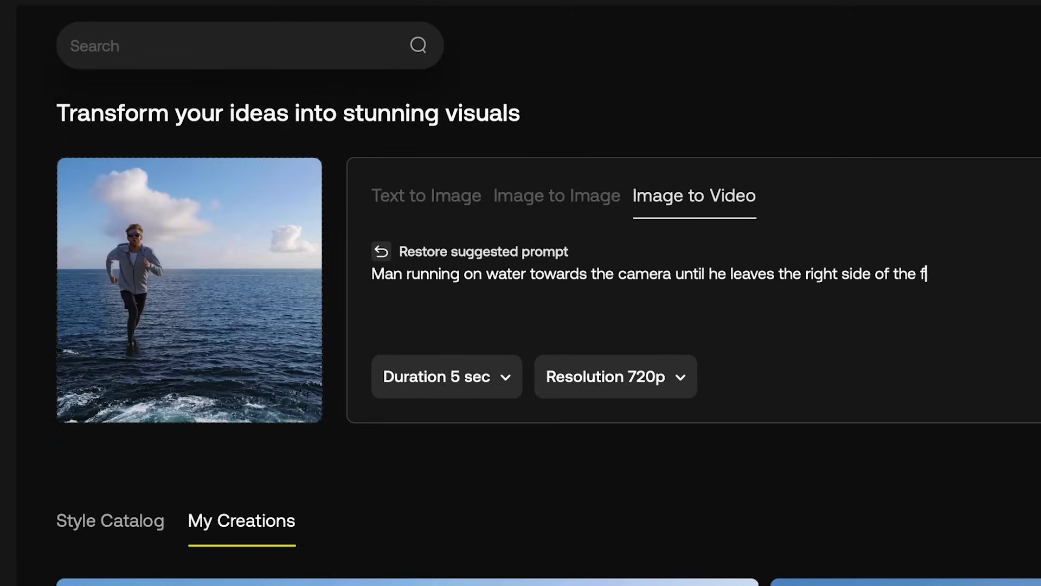
type(" Slight handheld camera movements.")
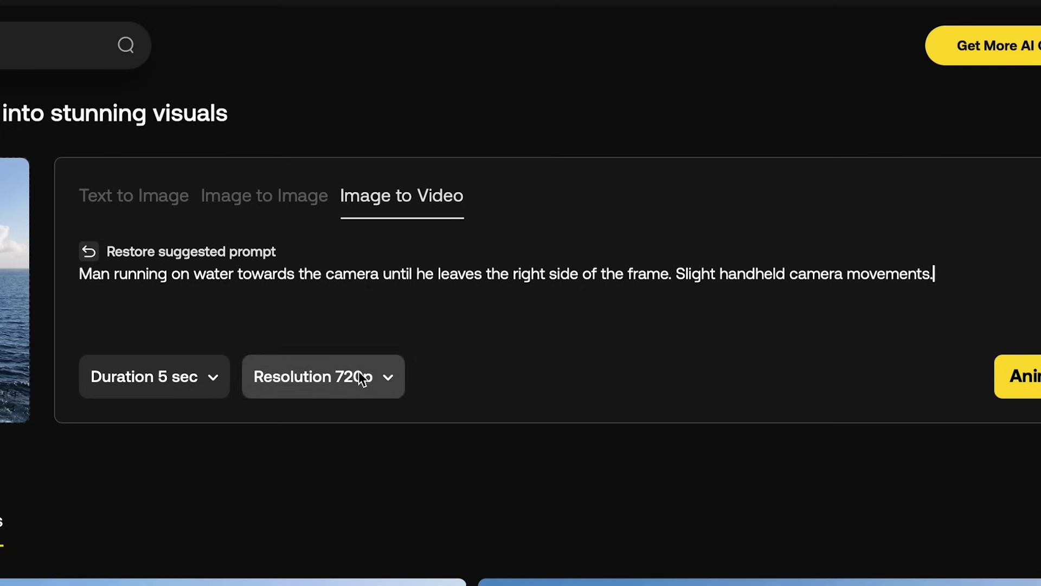
left_click(359, 378)
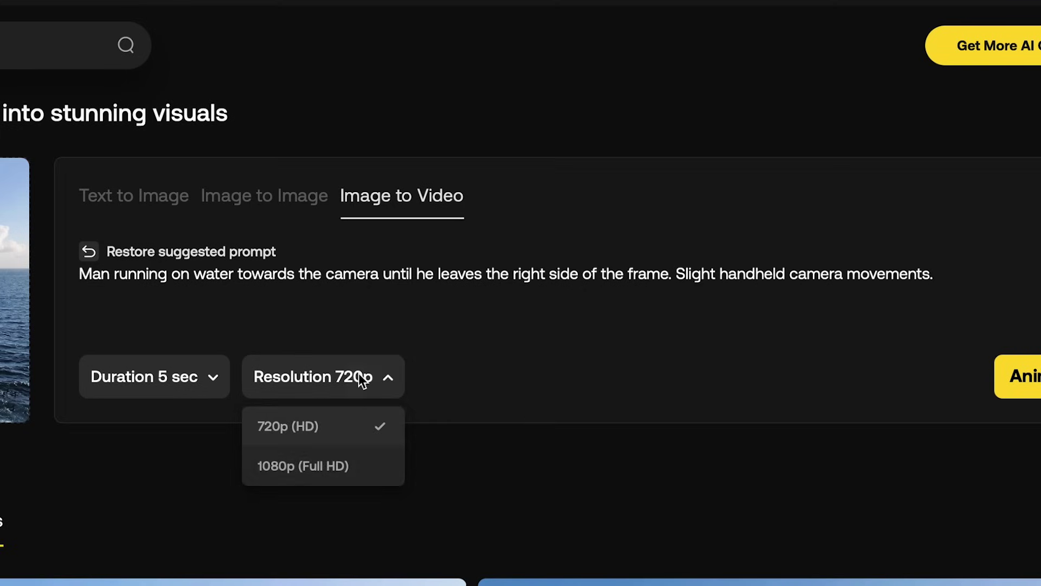
left_click(320, 464)
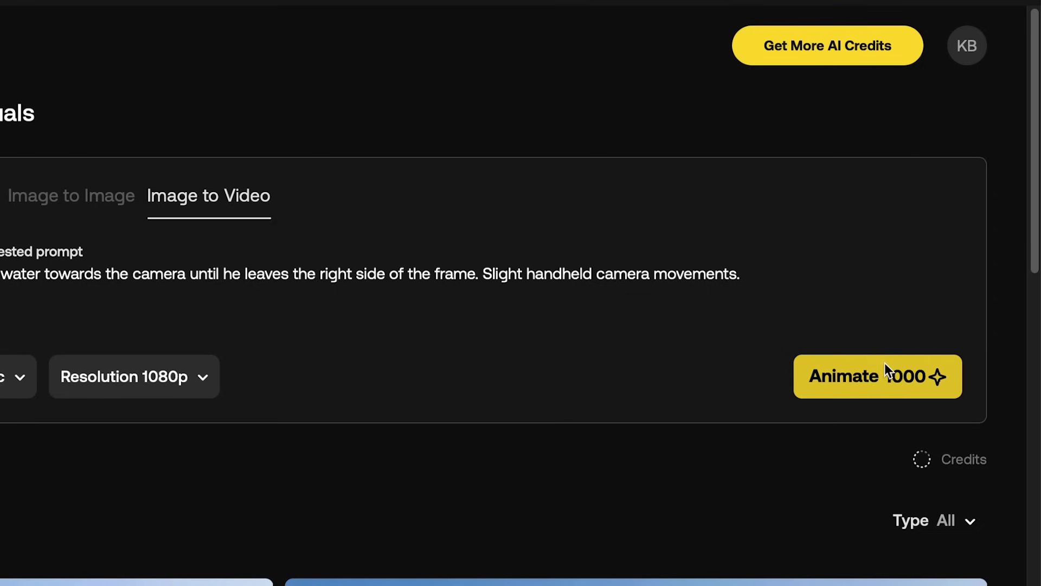
left_click(880, 393)
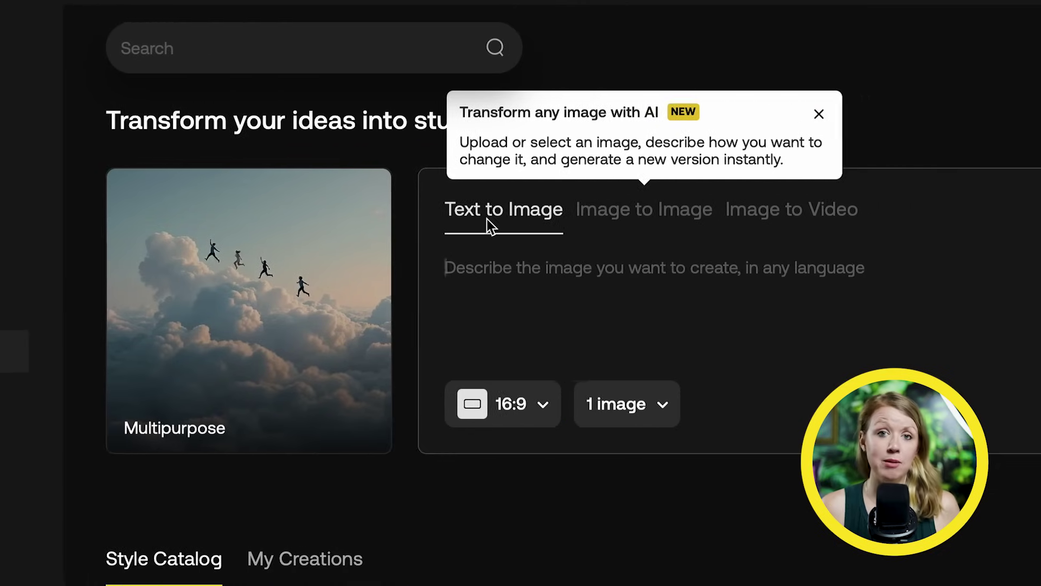
- Switch the AI generator from Image to Image into Image to Video mode
left_click(612, 214)
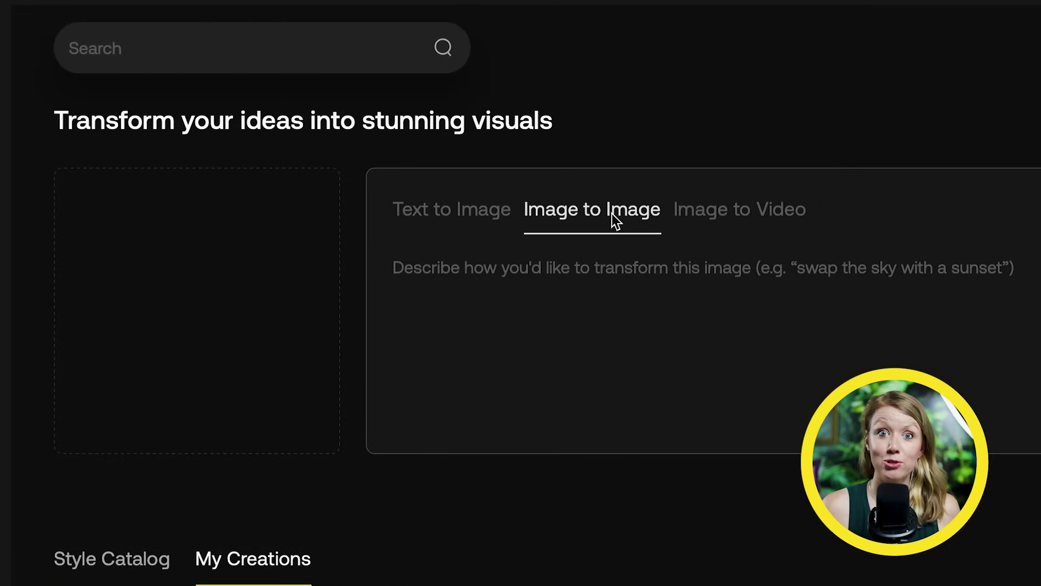
left_click(714, 217)
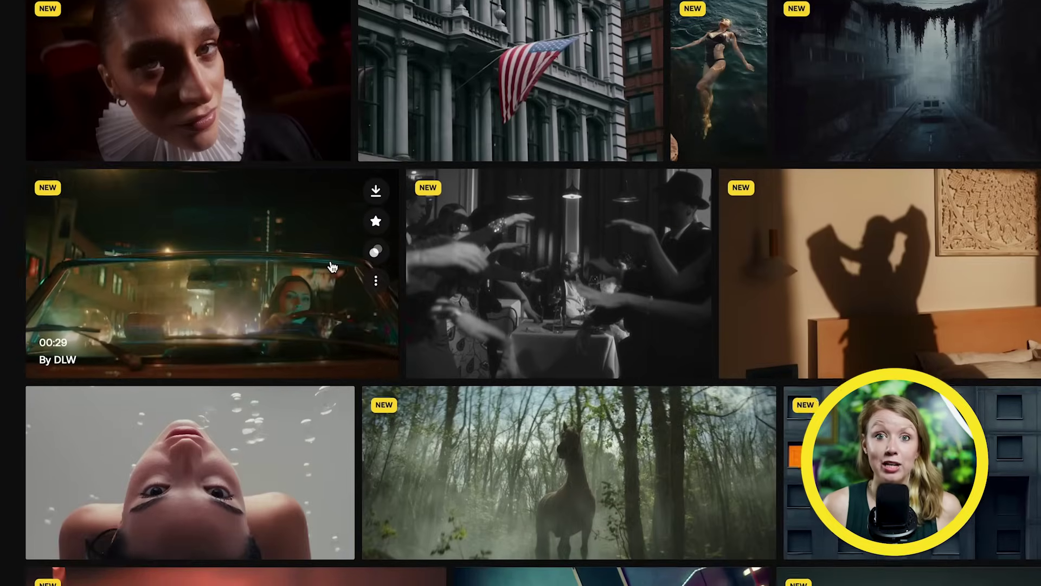
scroll(379, 325, "down", 2)
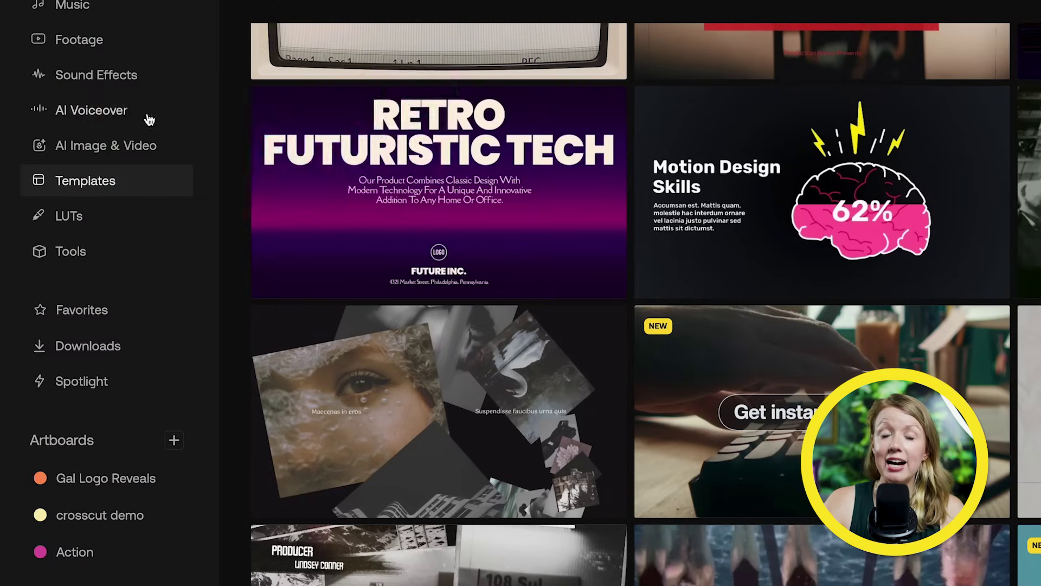
- Browse AI Voiceover's language, accent, 1x speed, Best Fit and voice effect options
left_click(114, 112)
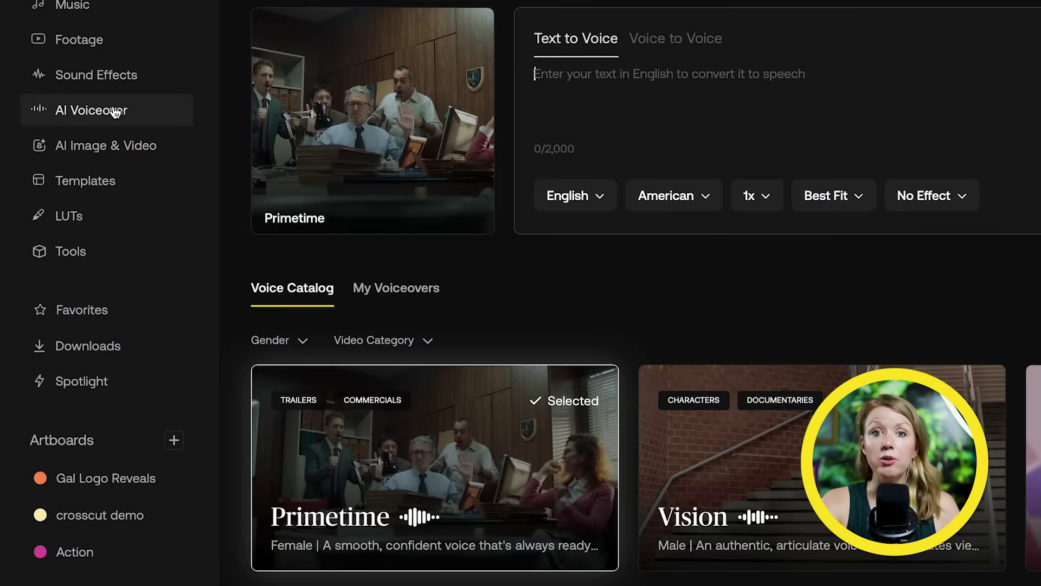
scroll(599, 273, "down", 1)
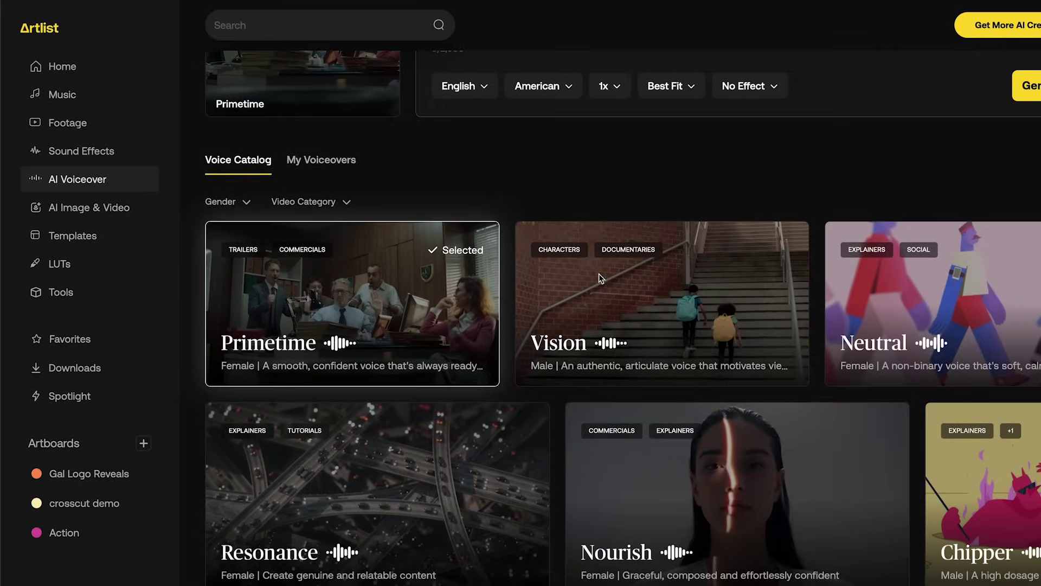
scroll(599, 273, "up", 3)
left_click(462, 142)
scroll(471, 413, "down", 10)
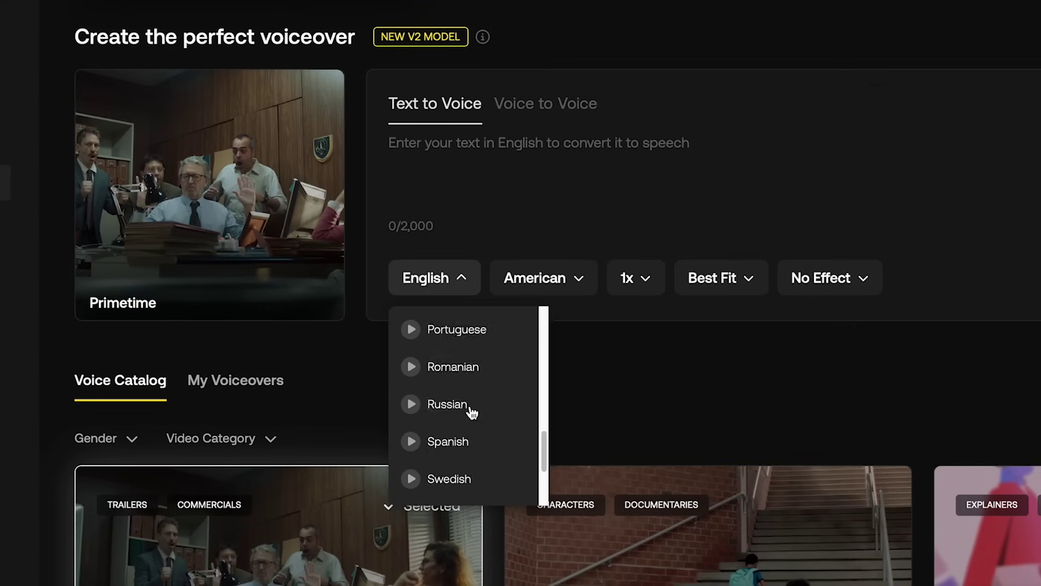
left_click(550, 271)
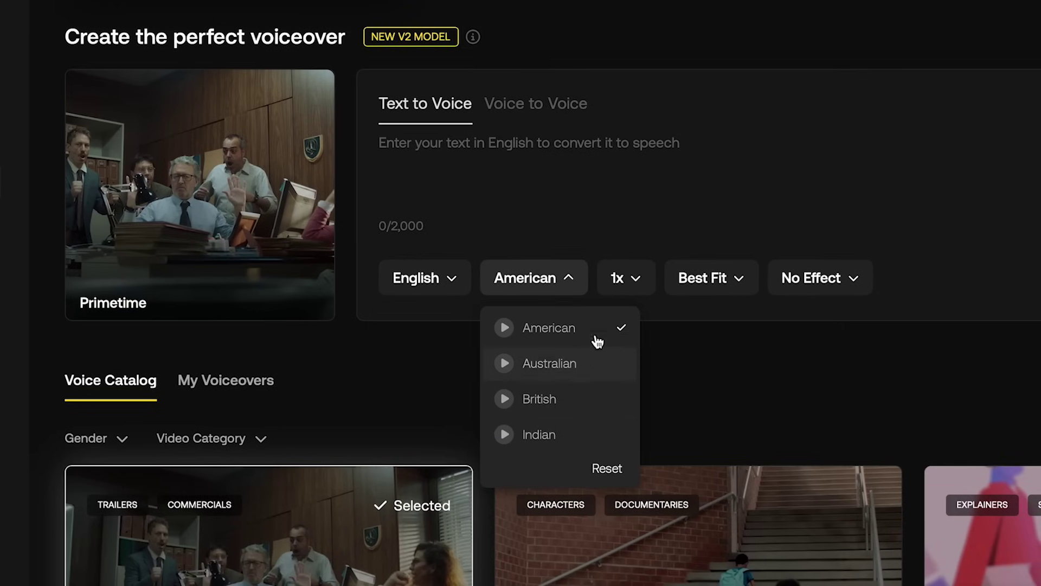
left_click(633, 275)
left_click(712, 279)
left_click(812, 278)
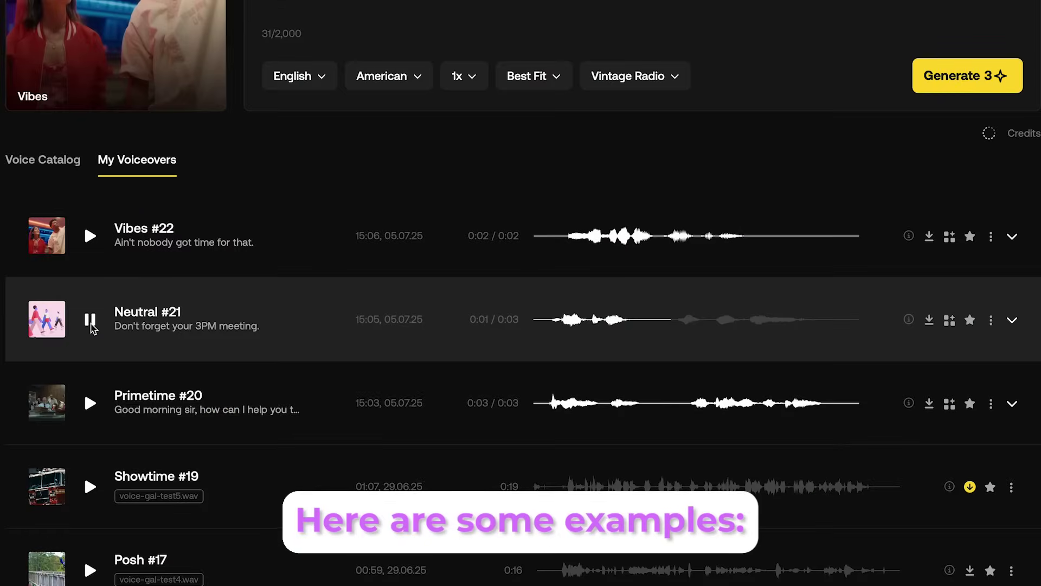
- Play a saved voiceover and upload 'for voice to voice.wav' in Voice to Voice mode
left_click(89, 237)
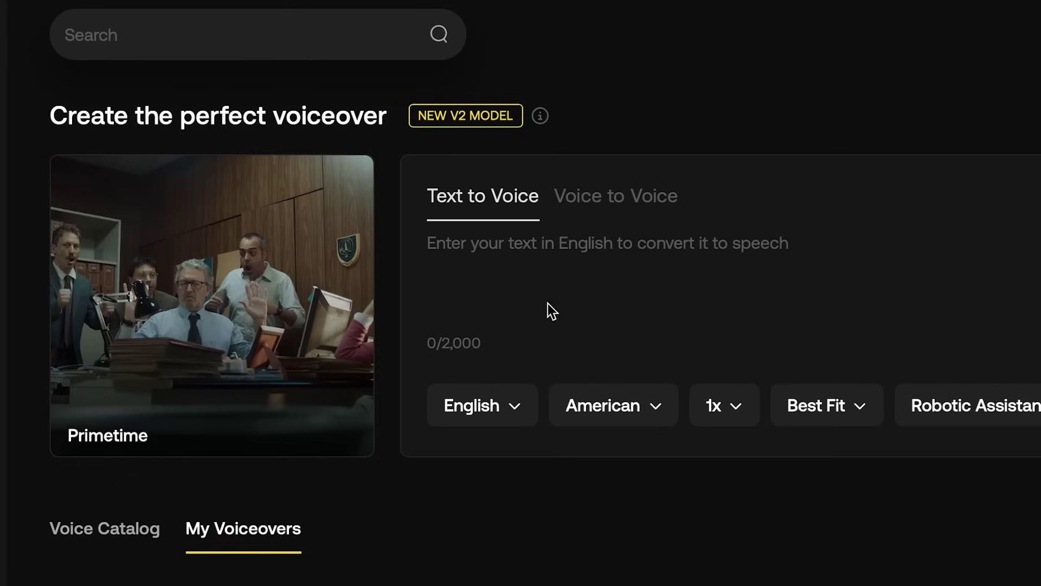
left_click(610, 213)
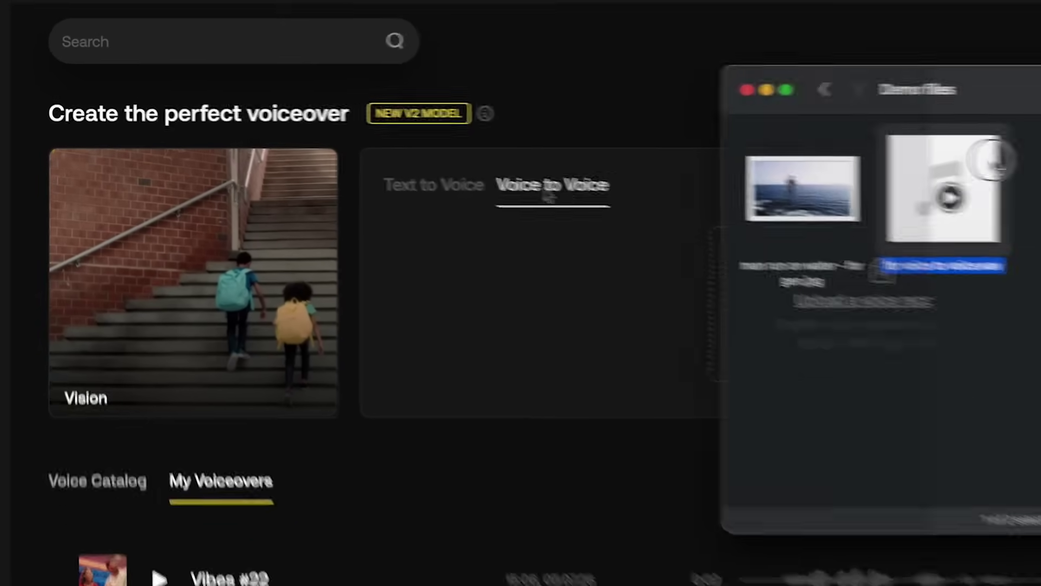
left_click_drag(916, 195, 687, 259)
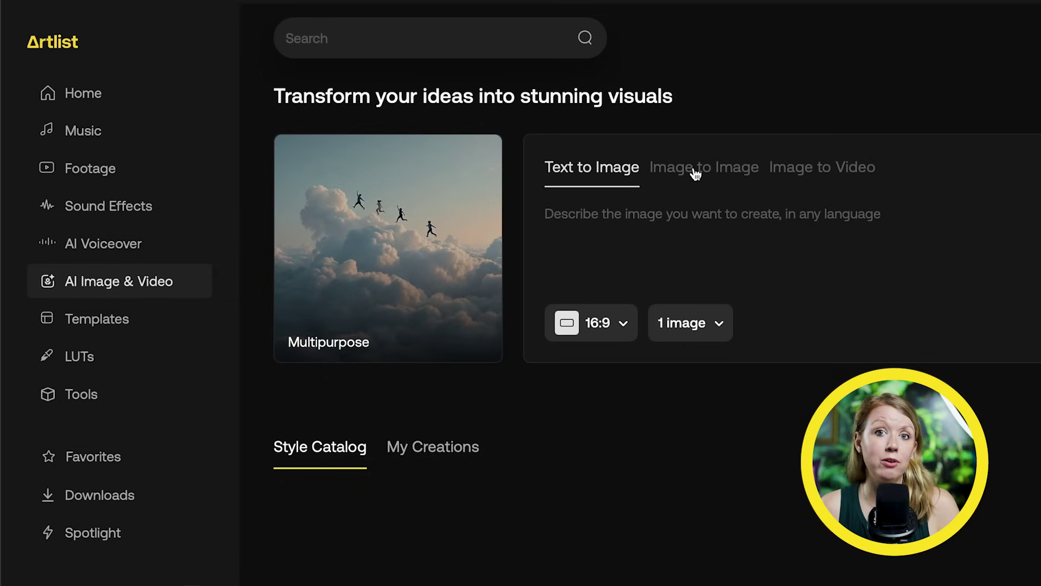
left_click(695, 169)
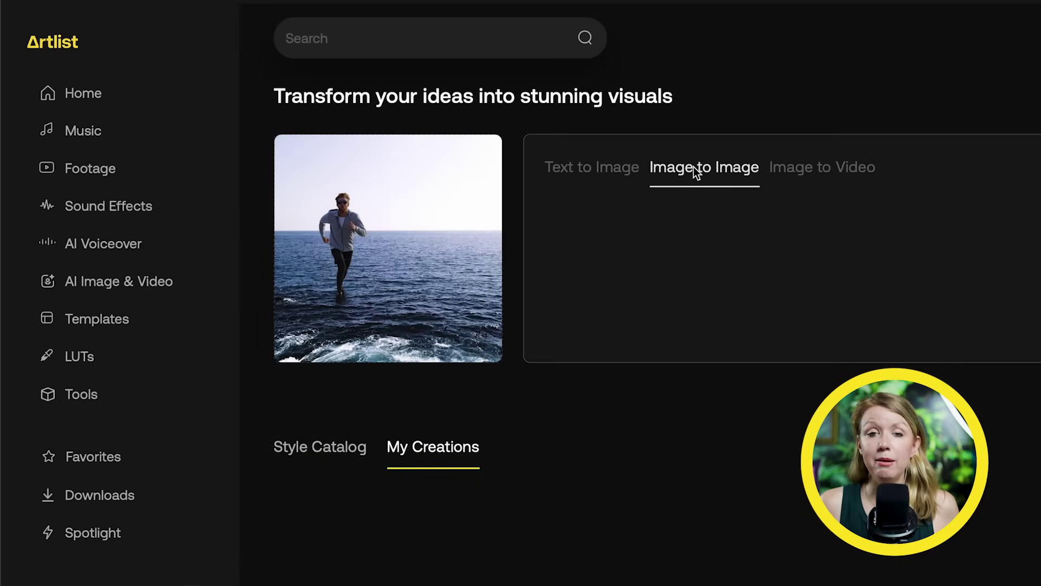
- Generate a version of the runner image with a green shirt and pink hair
type("Change man's shirt to green and hair to pink.")
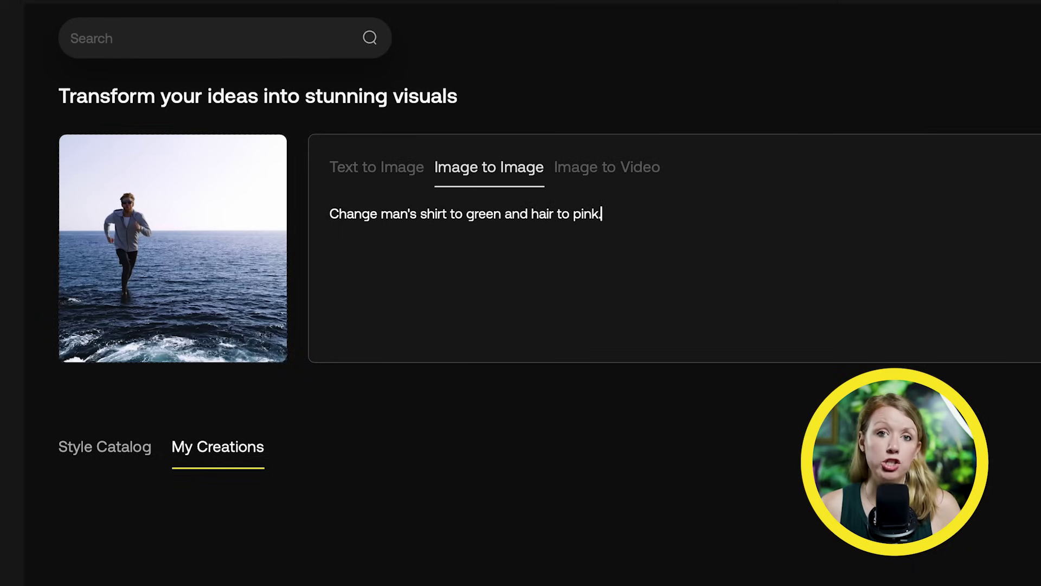
left_click(744, 289)
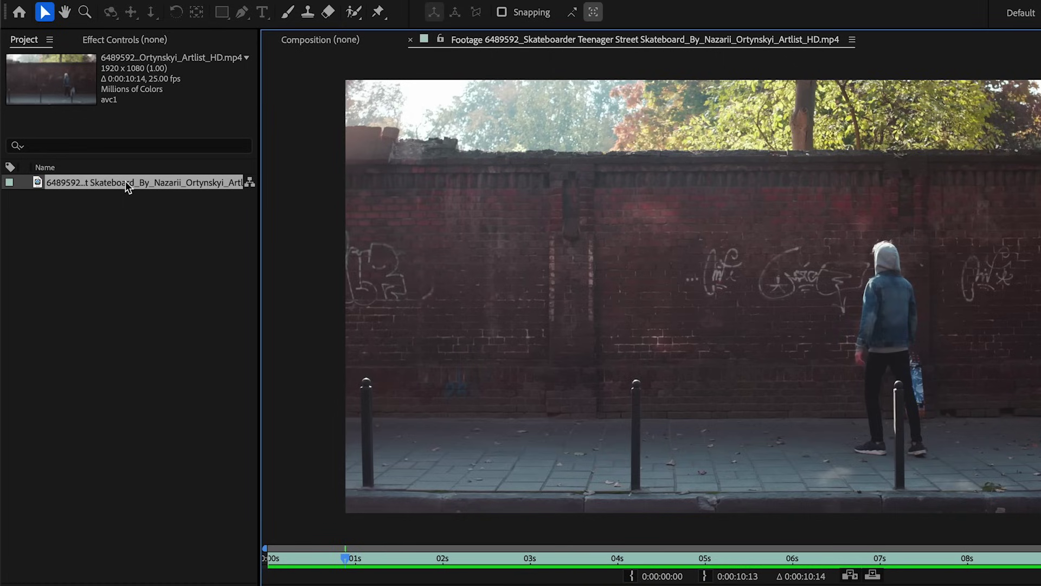
- Build a new composition from the skateboarder brick-wall clip and play it back from frame one
left_click_drag(125, 181, 61, 585)
left_click_drag(47, 397, 47, 397)
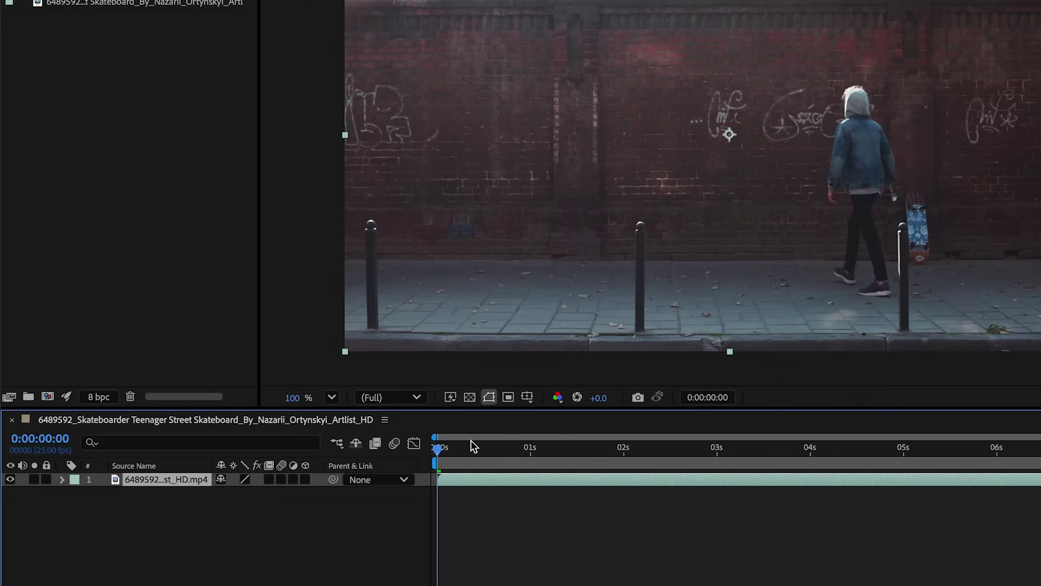
key("space")
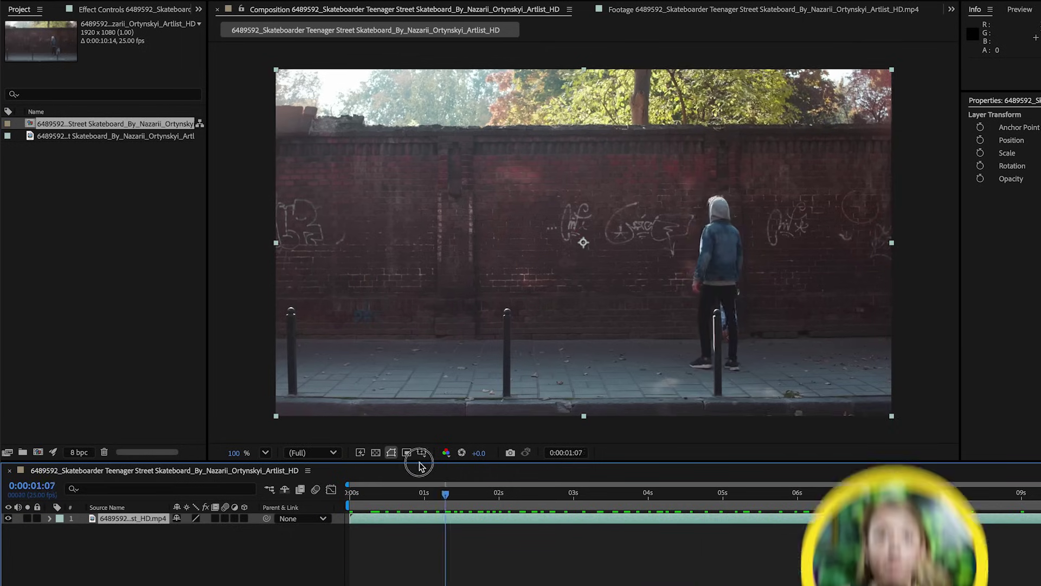
key("space")
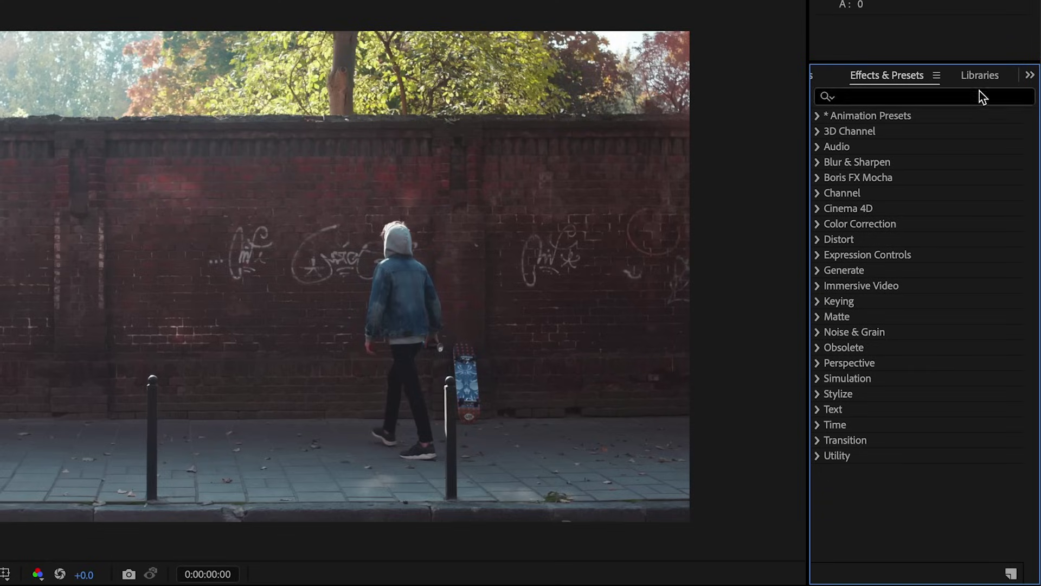
- Show the Tracker panel and start a motion track with position, rotation and scale enabled
left_click(978, 77)
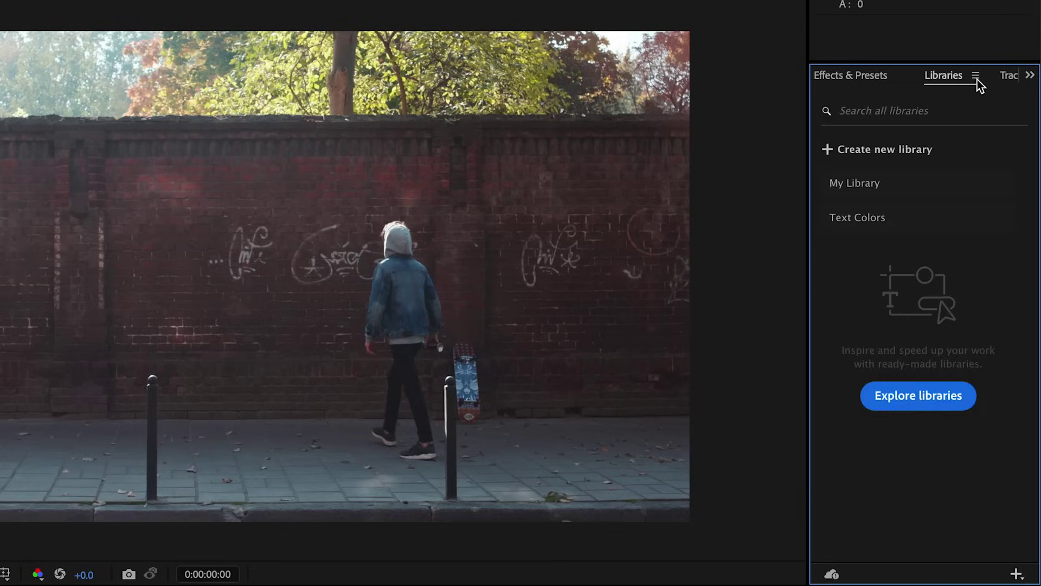
left_click(1004, 75)
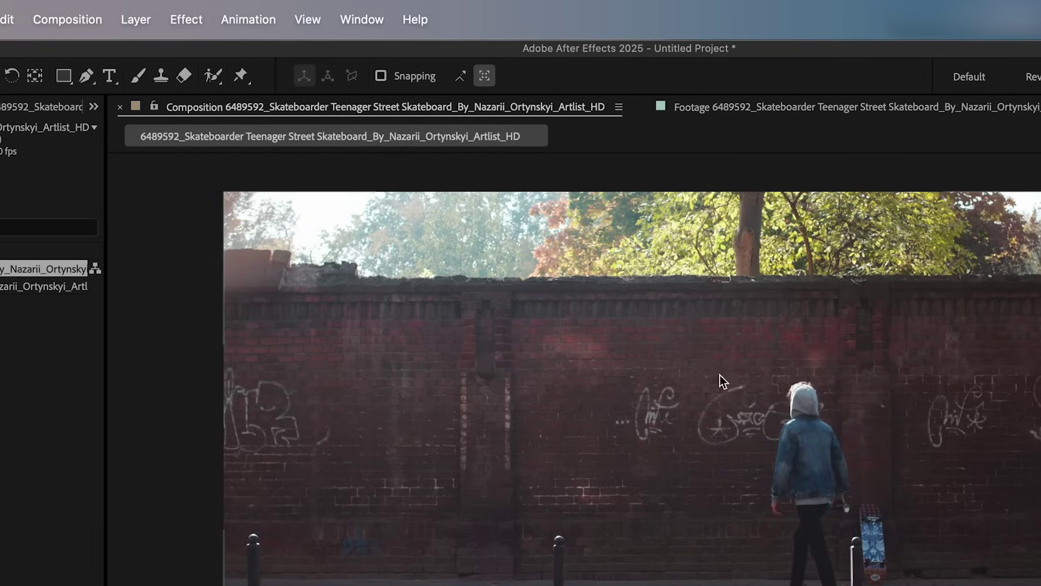
left_click(360, 16)
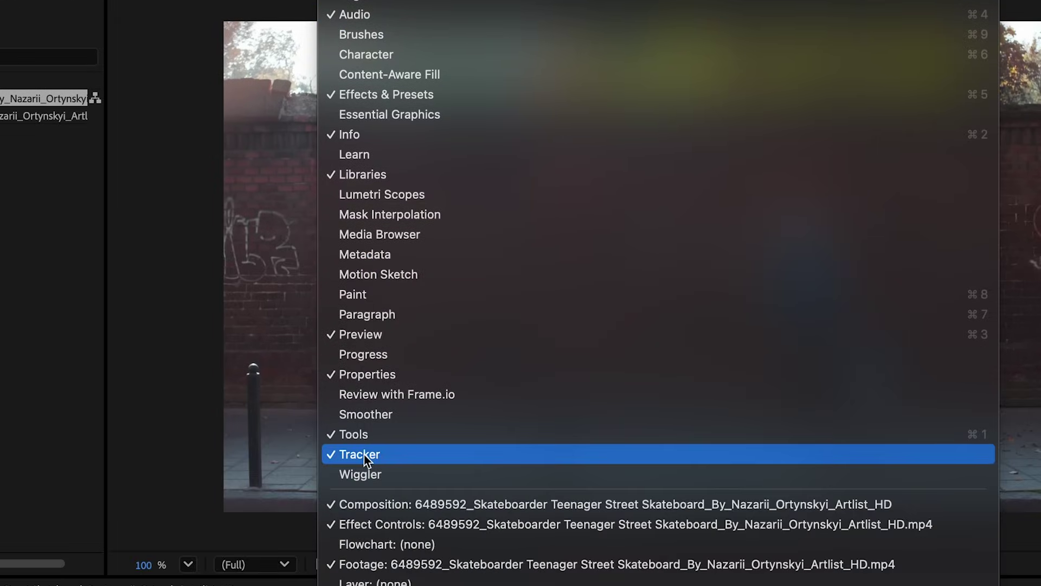
left_click(364, 454)
left_click(855, 128)
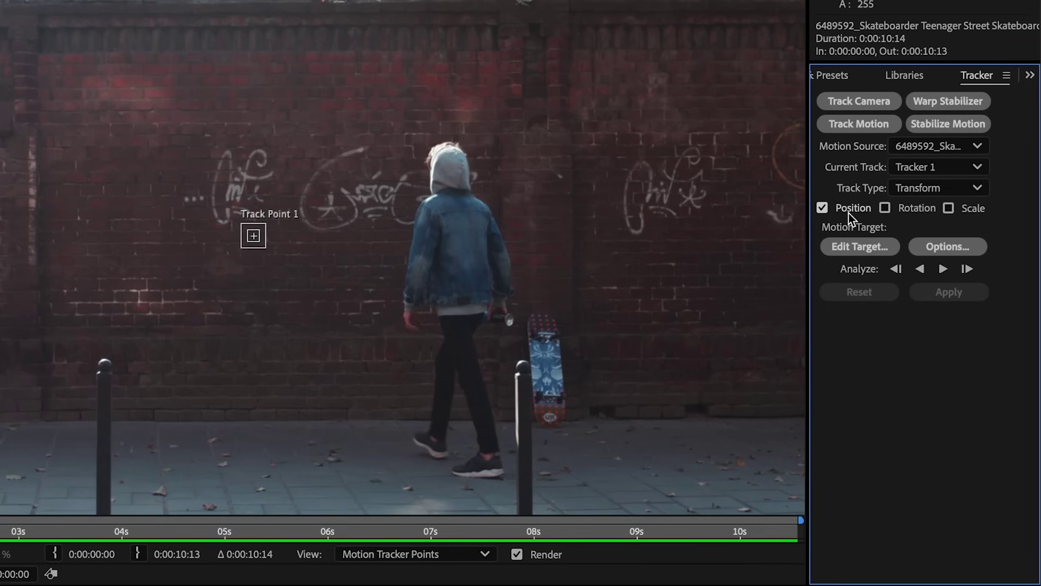
left_click(885, 208)
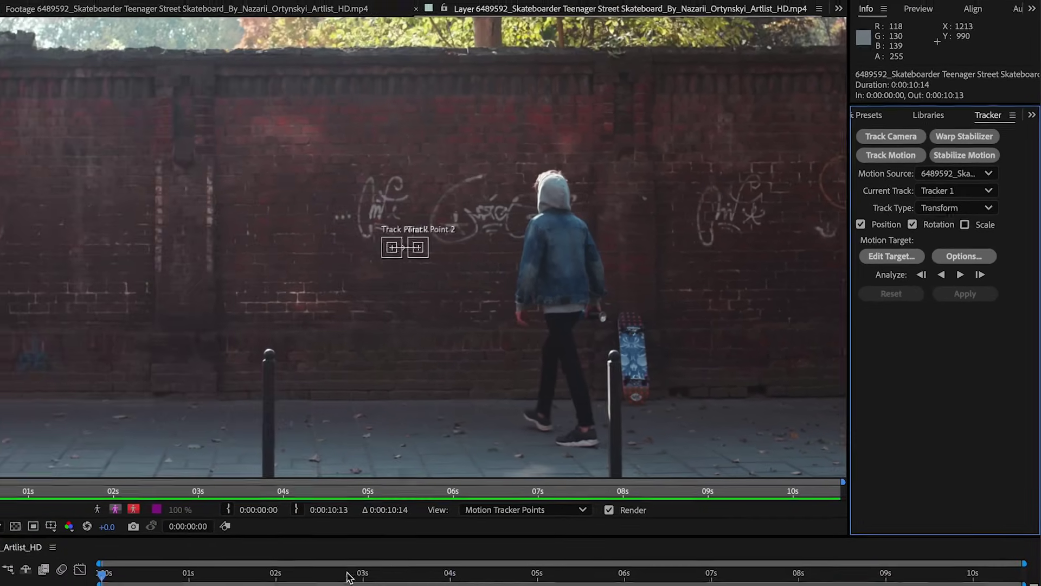
left_click_drag(118, 568, 171, 568)
key("Home")
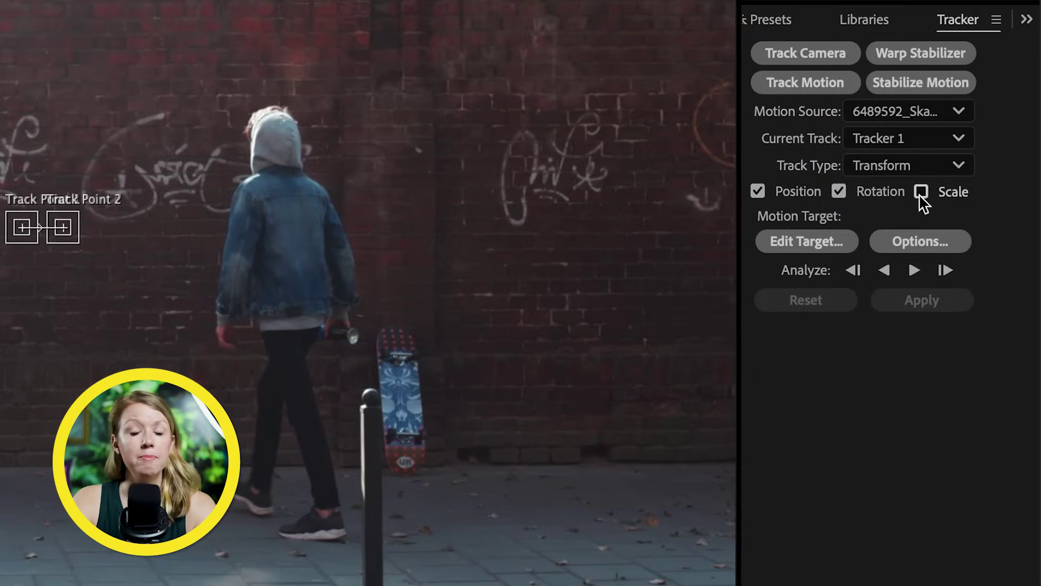
left_click(966, 227)
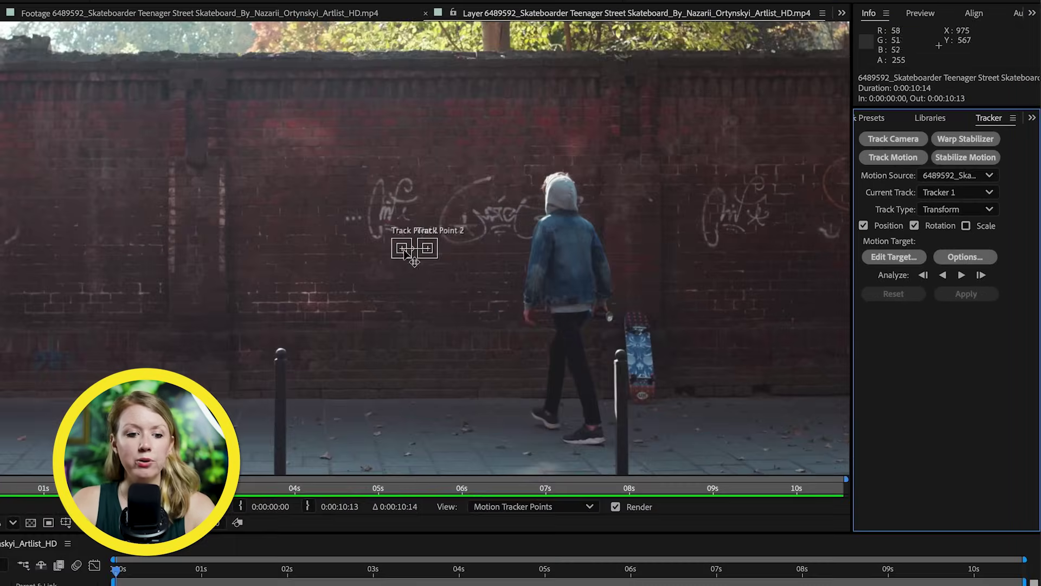
- Zoom in, place Track Point 2 beside the graffiti and Track Point 1 on left-side bricks, then play back
scroll(404, 250, "up", 5)
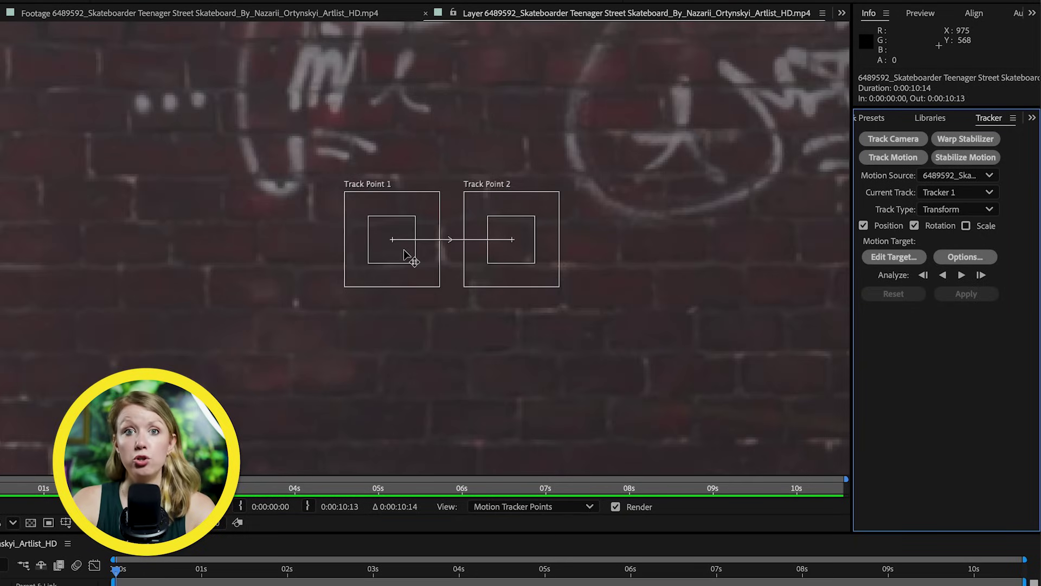
left_click_drag(405, 250, 634, 350)
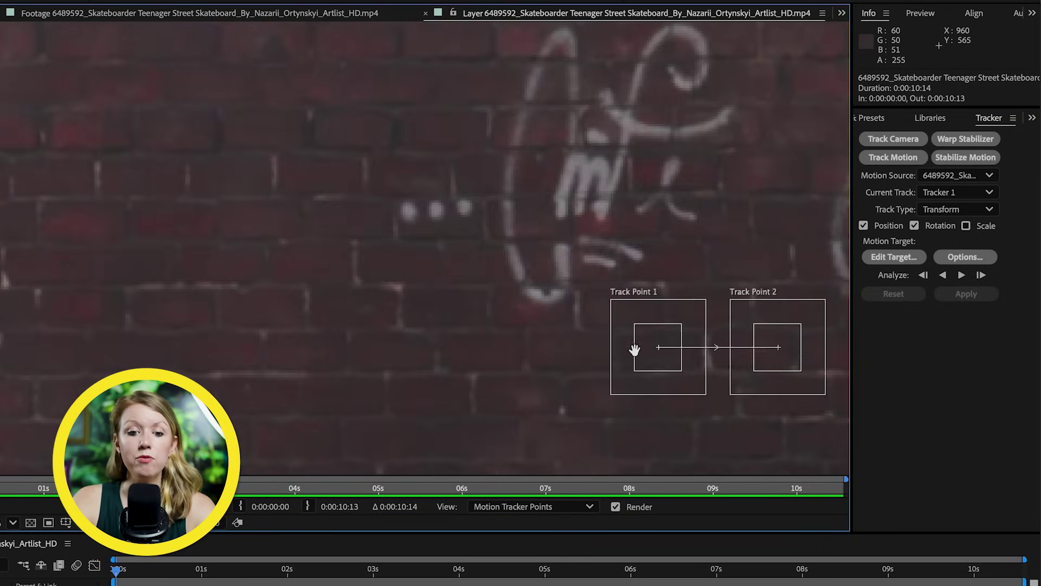
left_click_drag(781, 361, 413, 309)
scroll(510, 355, "down", 4)
left_click_drag(450, 353, 450, 355)
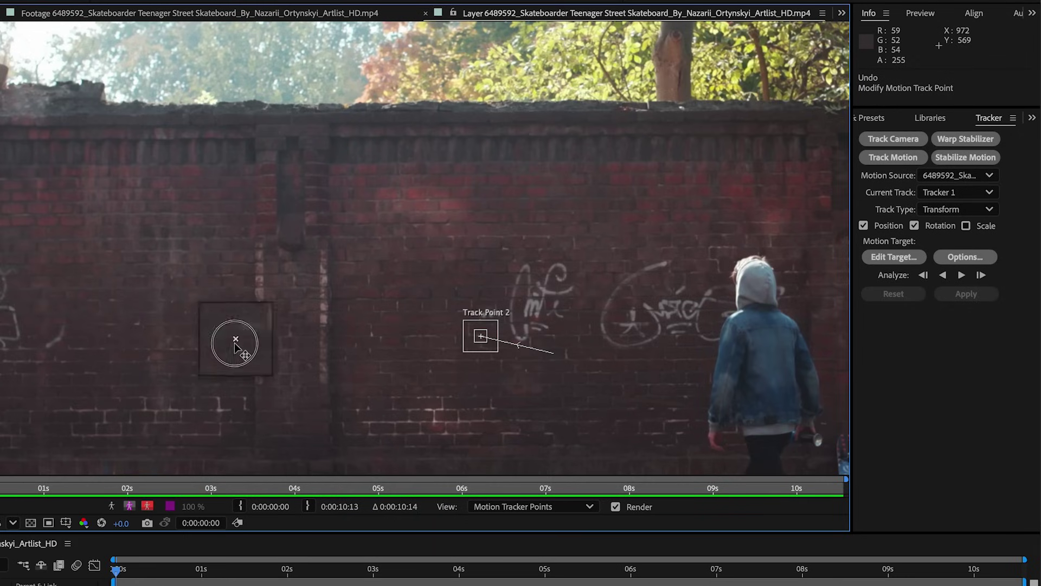
left_click_drag(207, 348, 206, 347)
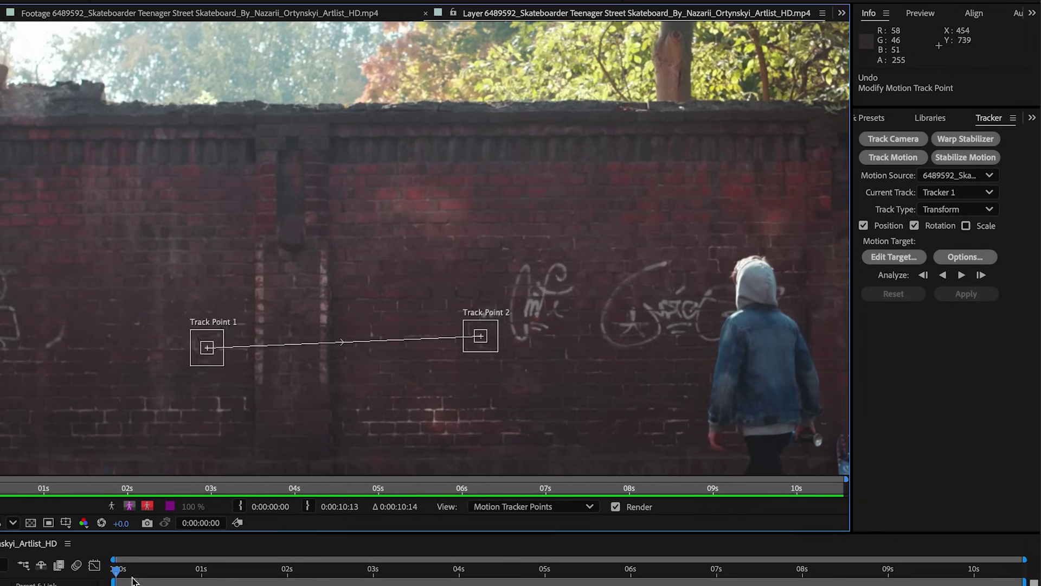
left_click(140, 557)
key("space")
key("space")
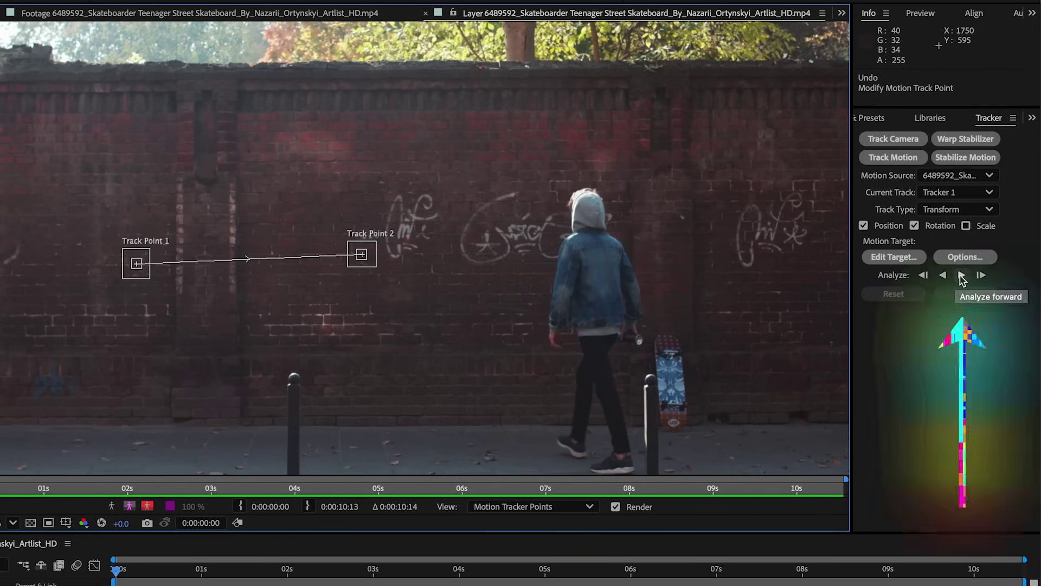
- Analyze the track points forward through the clip and add a new Null Object layer
left_click(962, 277)
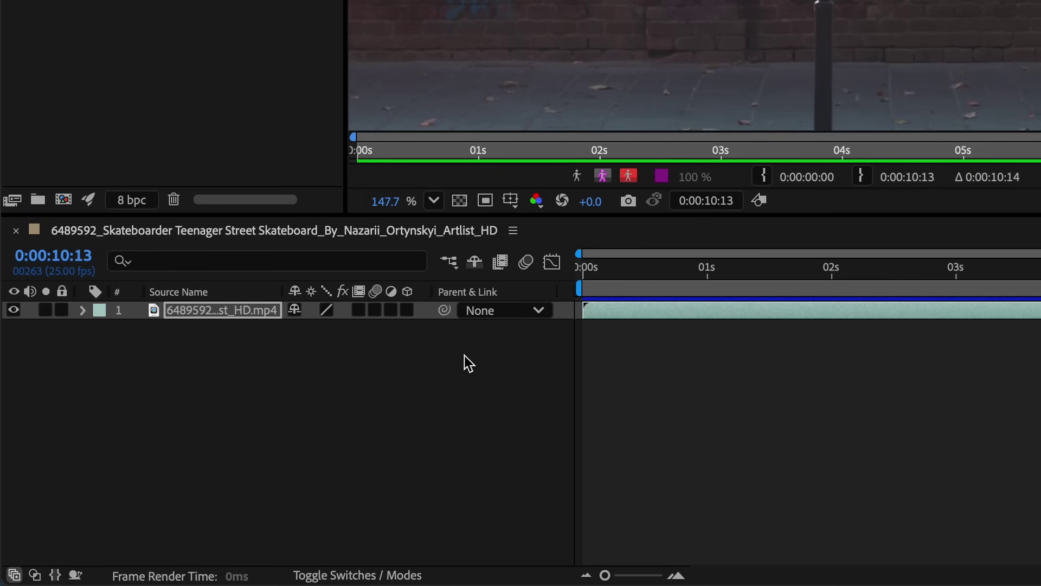
right_click(464, 358)
mouse_move(529, 302)
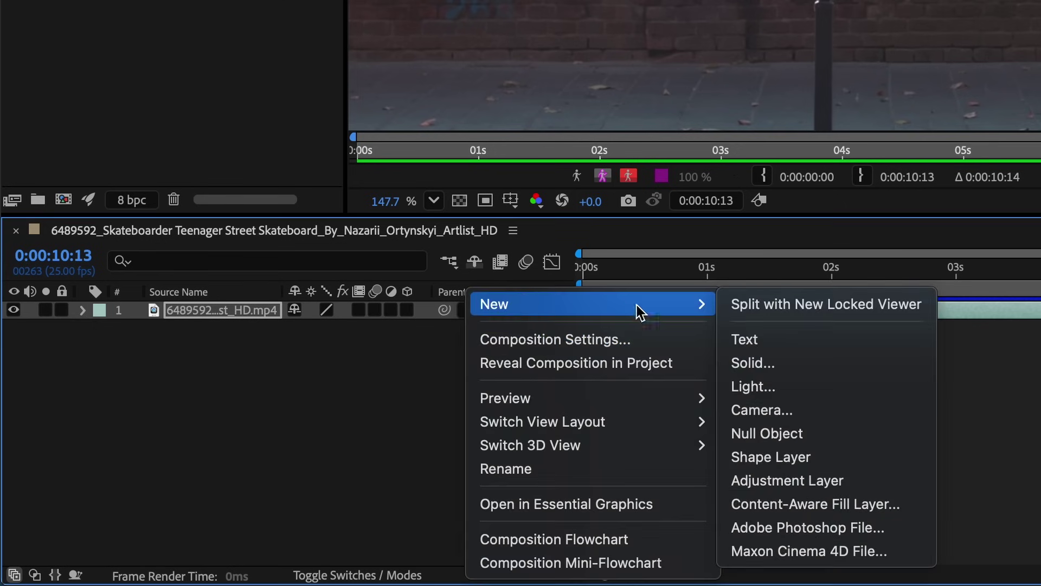
left_click(765, 433)
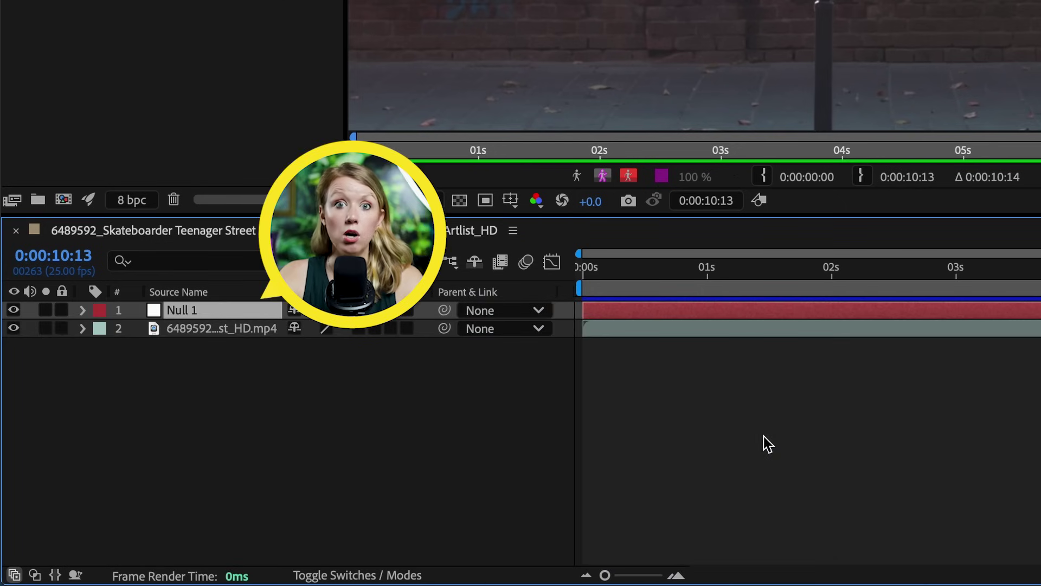
- Rename the null to 'Tracking Data' and open Edit Target from the footage layer
key("Return")
type("Tracking Data")
key("Return")
left_click(244, 328)
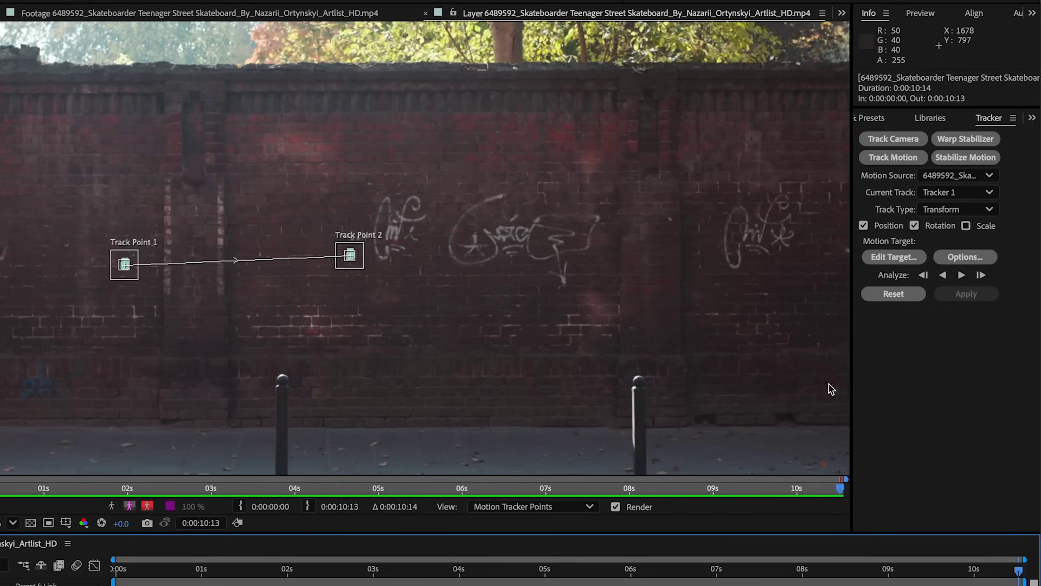
left_click(900, 262)
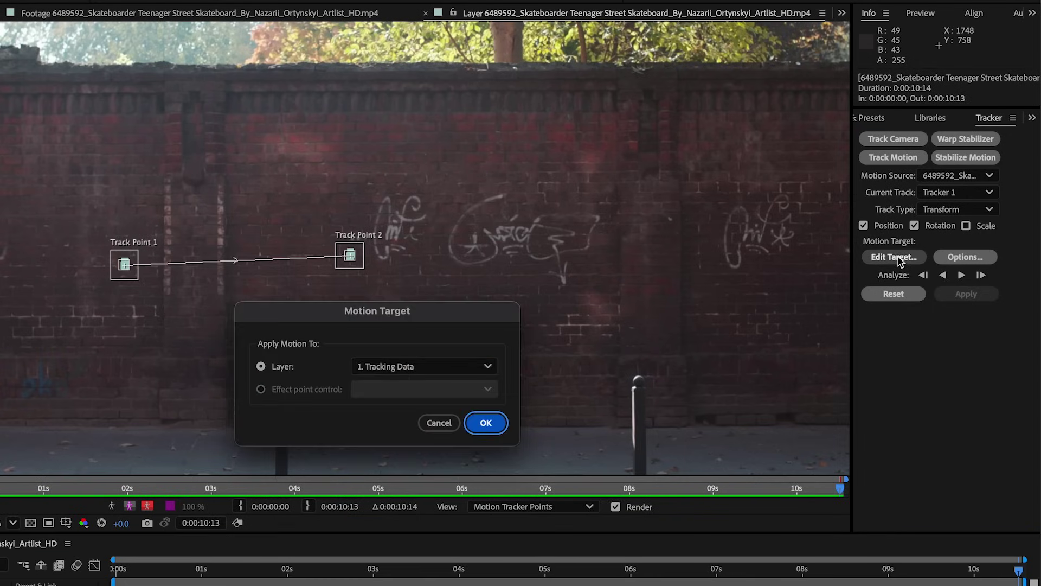
- Choose layer 1. Tracking Data as the motion target, apply the track, and scrub to check it
left_click(465, 372)
left_click(467, 395)
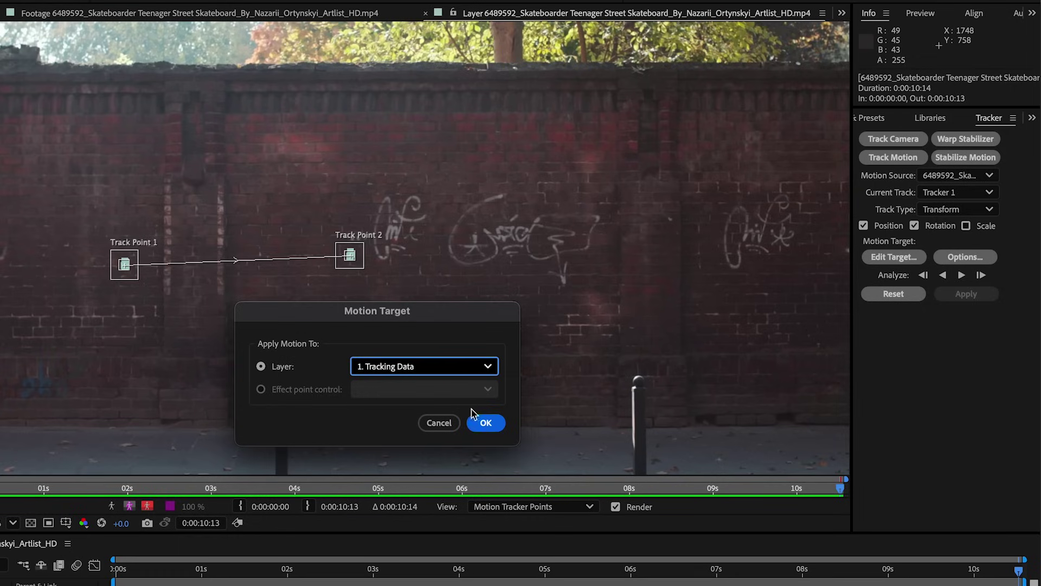
left_click(484, 423)
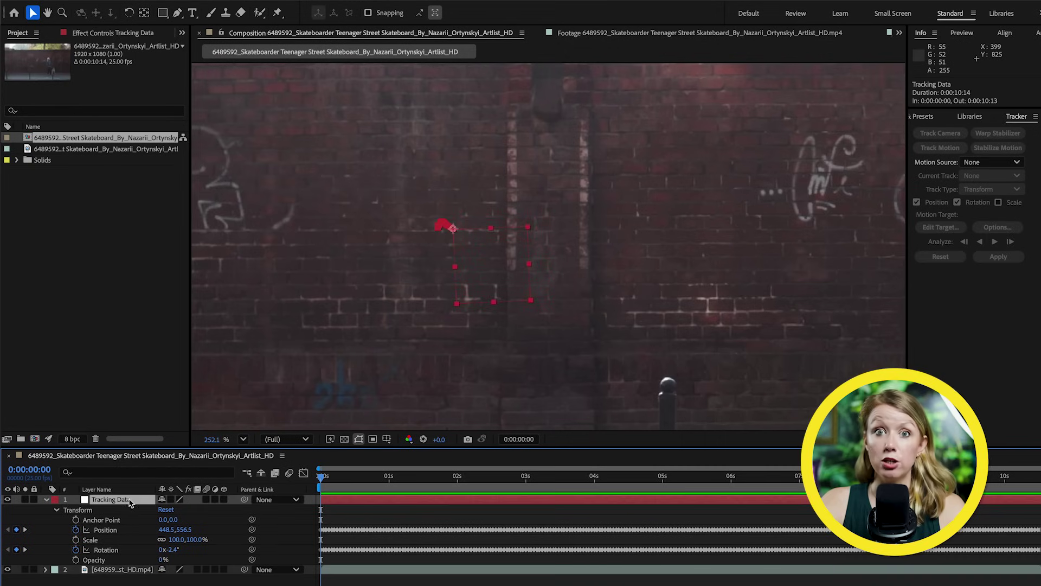
left_click(328, 479)
left_click_drag(329, 481, 570, 482)
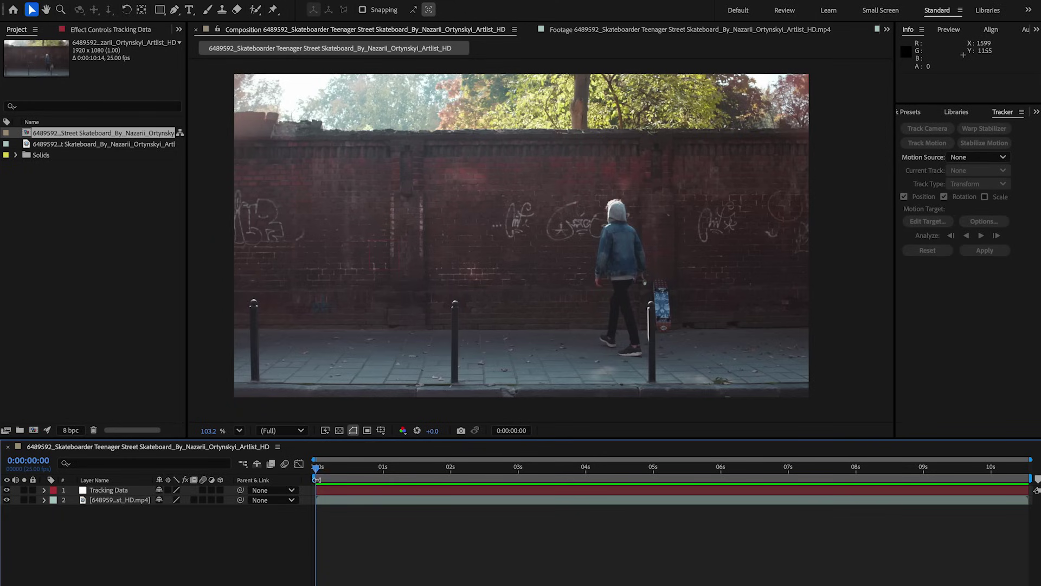
- Save the last, empty-wall frame via Composition > Save Frame As > Photoshop Layers
left_click_drag(320, 471, 1027, 490)
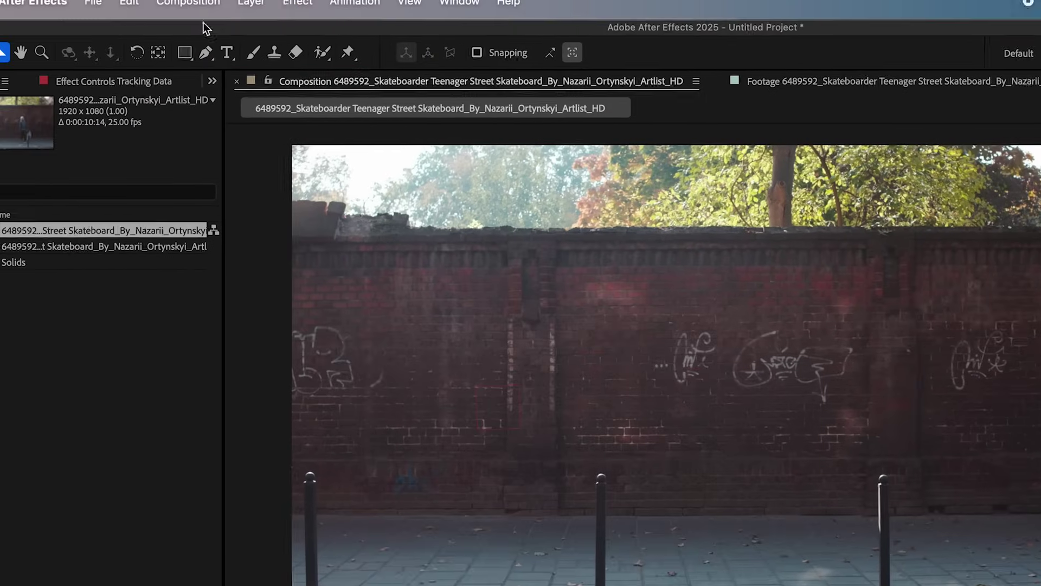
left_click(227, 17)
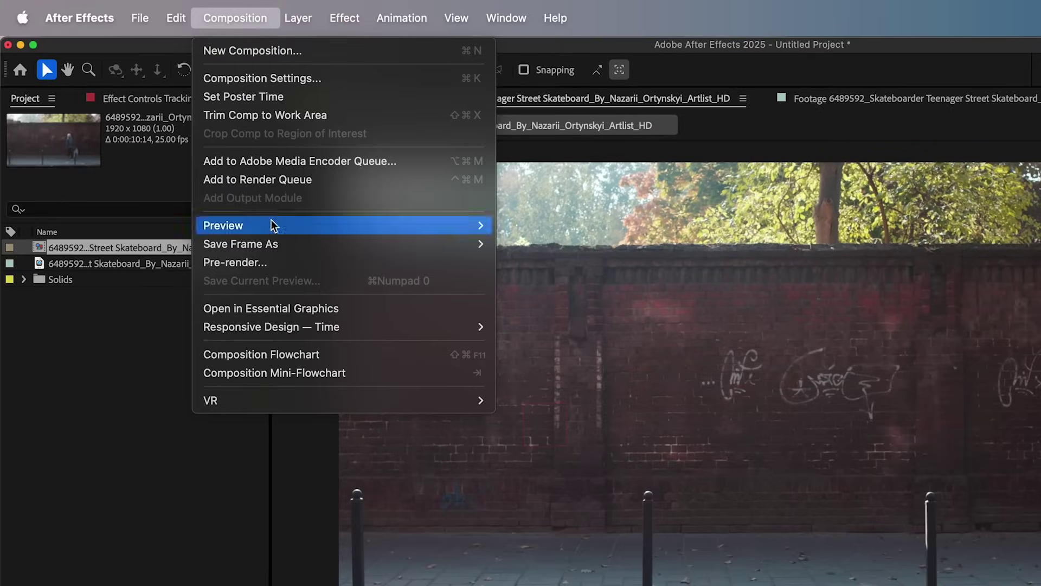
mouse_move(267, 250)
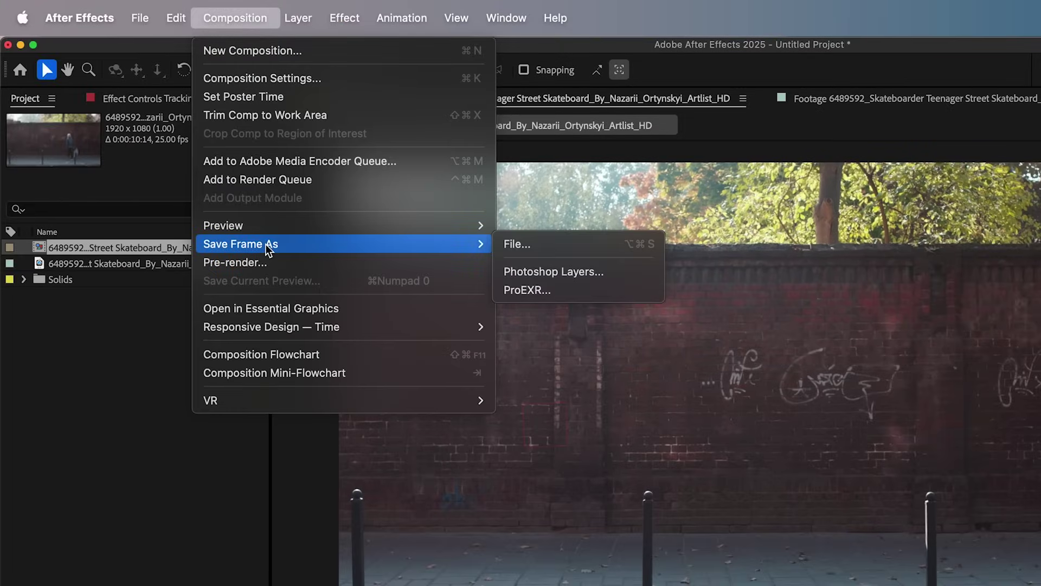
left_click(532, 277)
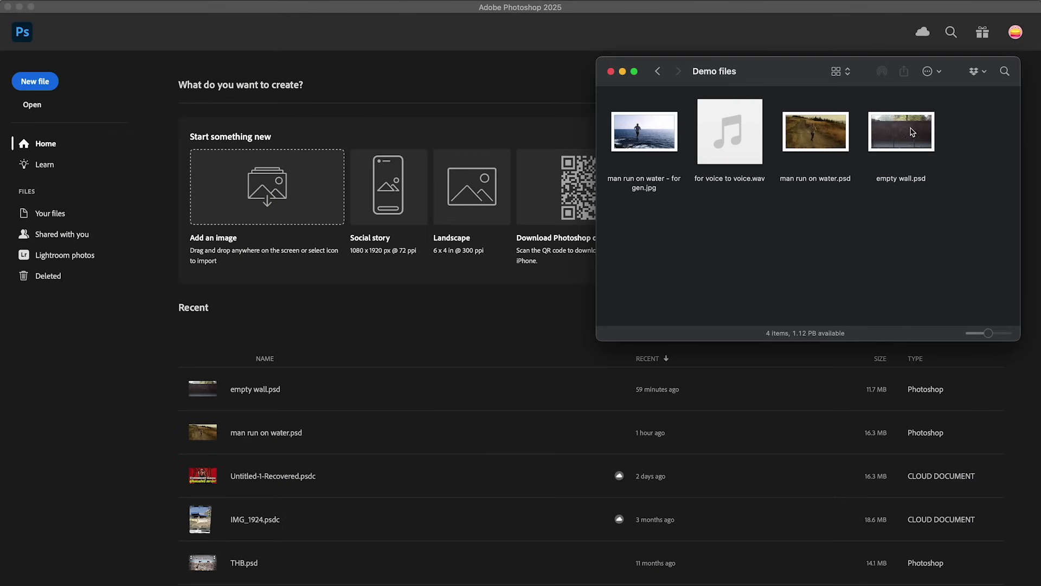
- Open empty wall.psd in Photoshop and marquee-select the right bollard
left_click(922, 145)
left_click_drag(922, 146, 555, 219)
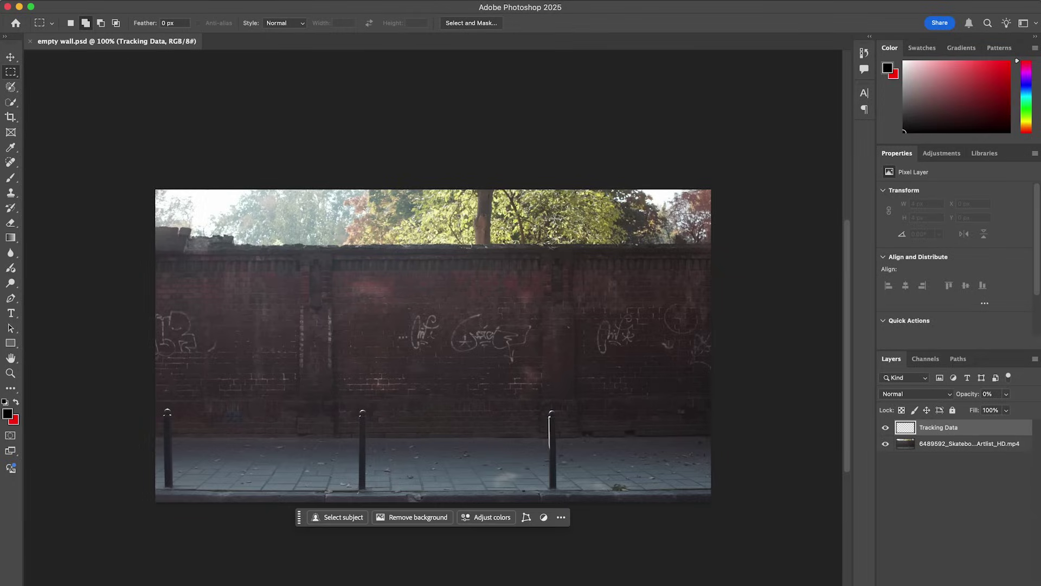
key("v")
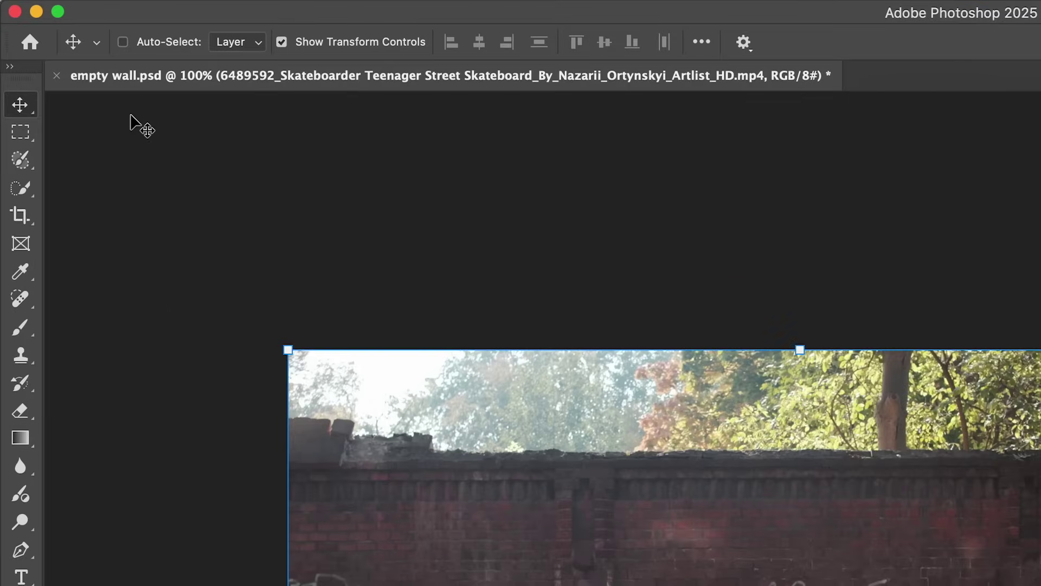
left_click(20, 133)
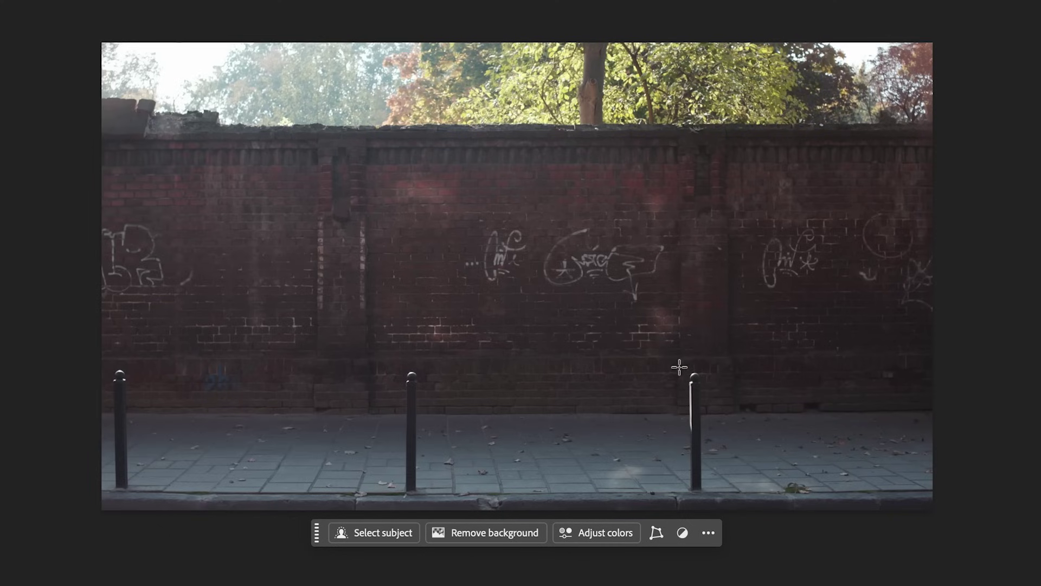
left_click_drag(679, 367, 714, 494)
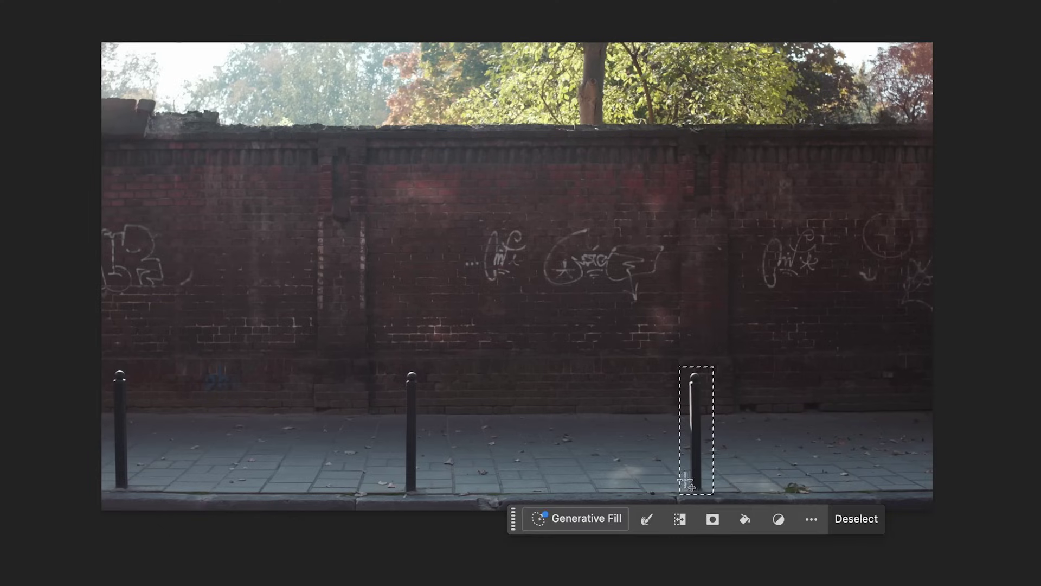
- Add the middle bollard to the selection, Content-Aware Fill both away, and begin saving a copy
left_click_drag(401, 366, 426, 497)
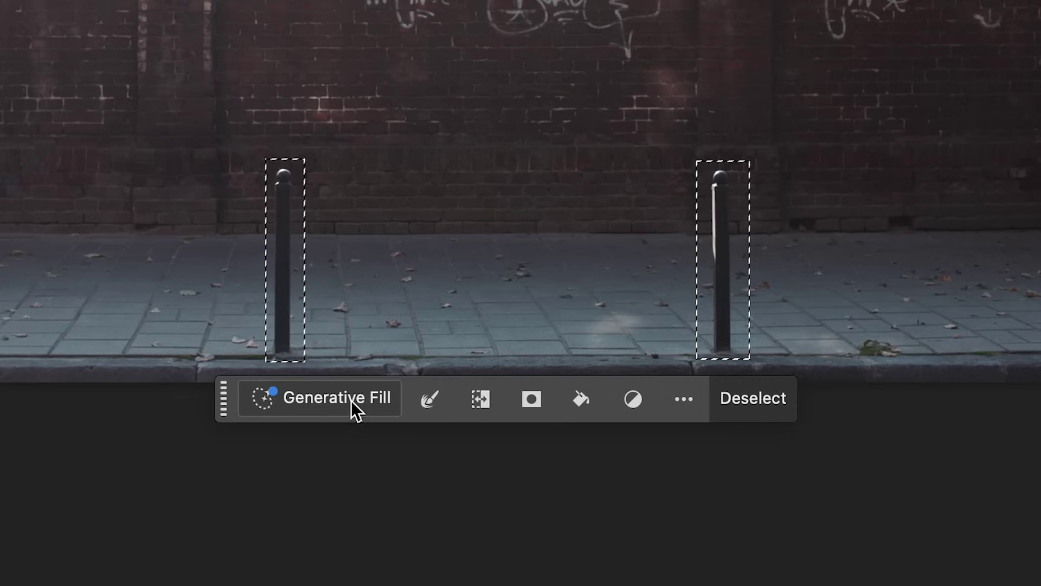
right_click(289, 229)
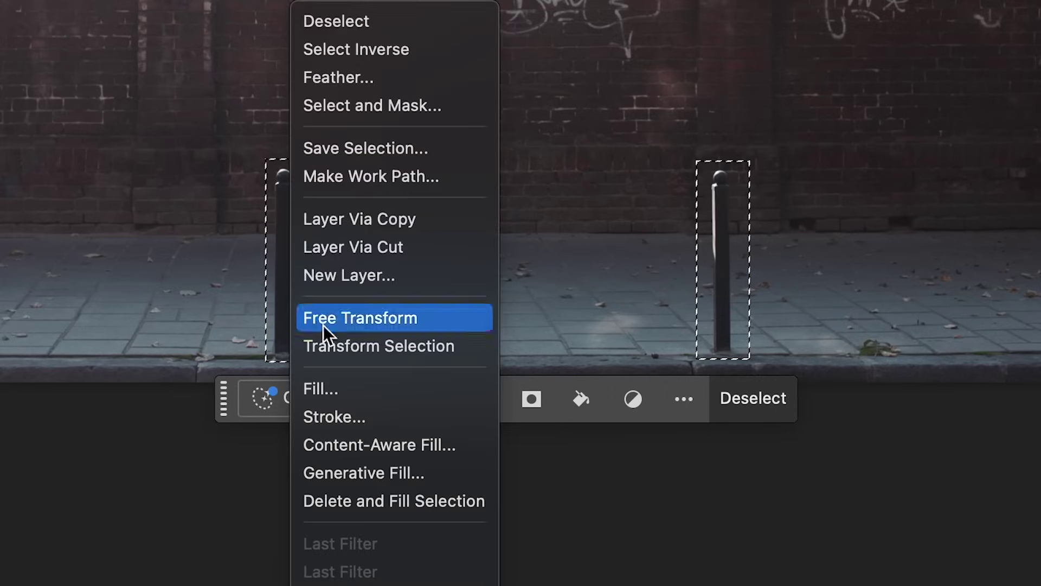
left_click(333, 433)
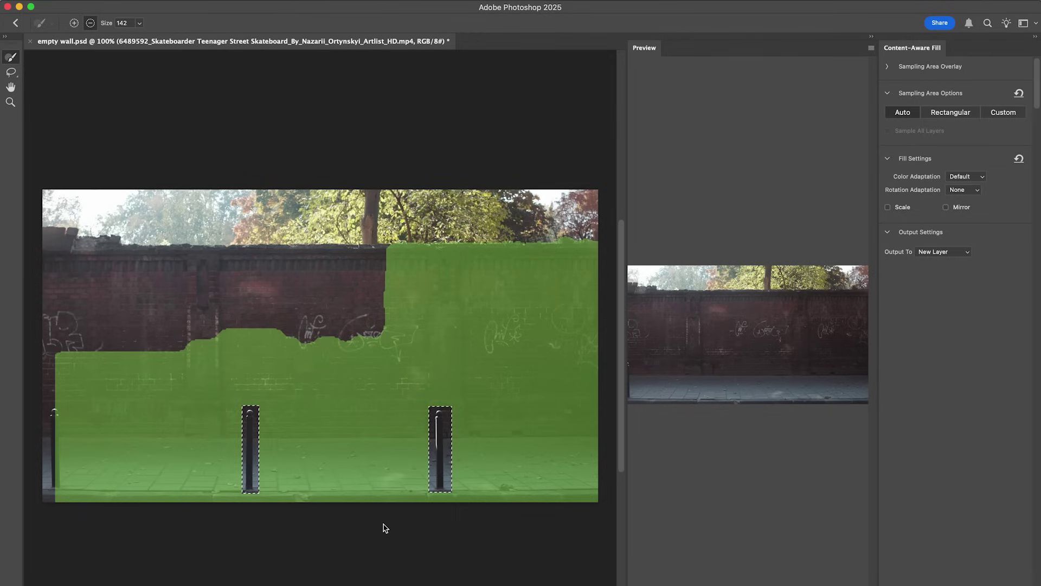
key("Return")
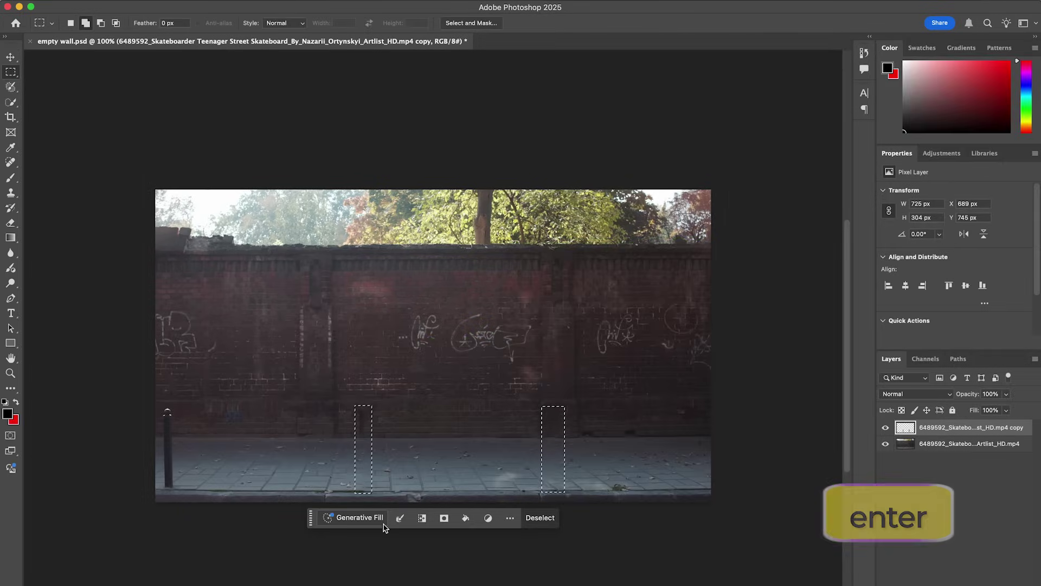
key("super+alt+s")
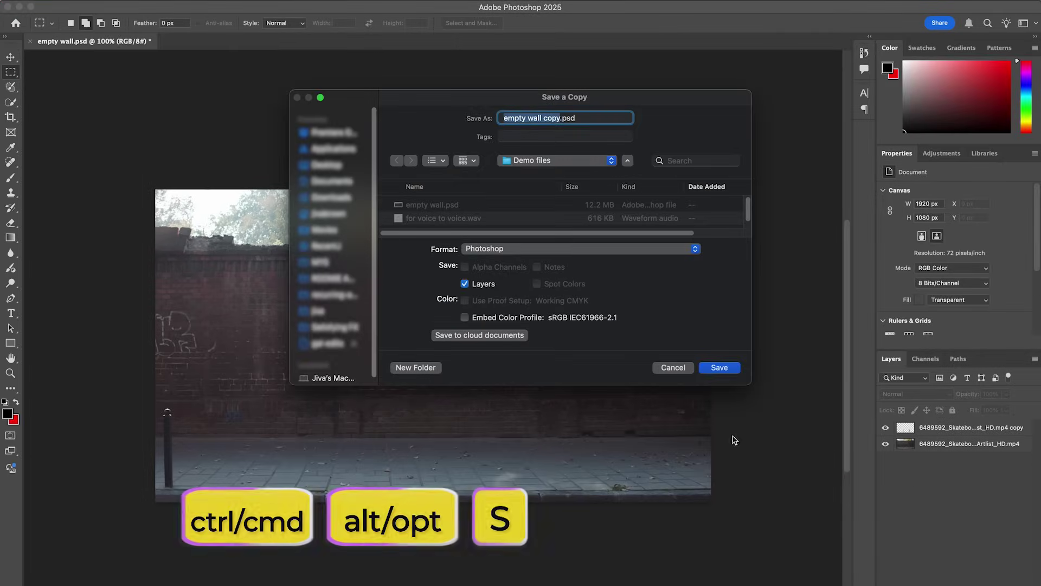
left_click(622, 250)
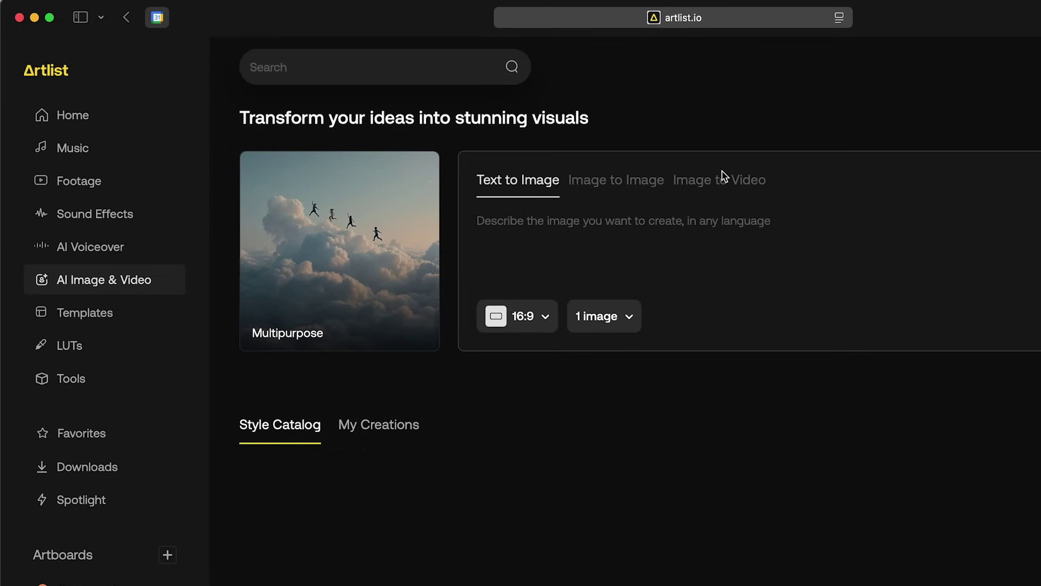
- Animate empty brick wall.jpg in Image to Video with the prompt 'Center of the brick wall opens up revealing a magical landscape on the' at 1080p
left_click(727, 189)
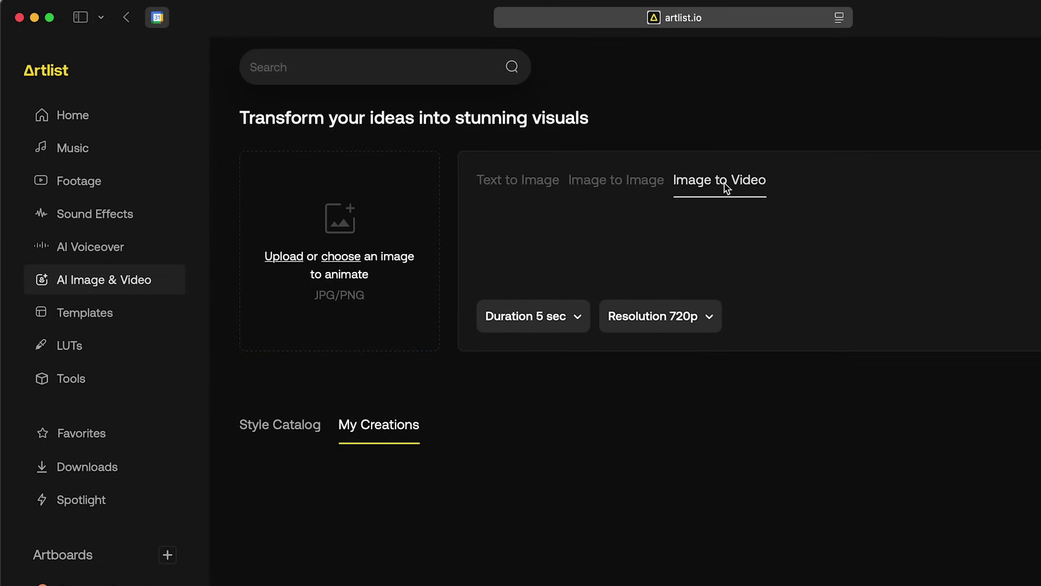
left_click_drag(911, 204, 390, 263)
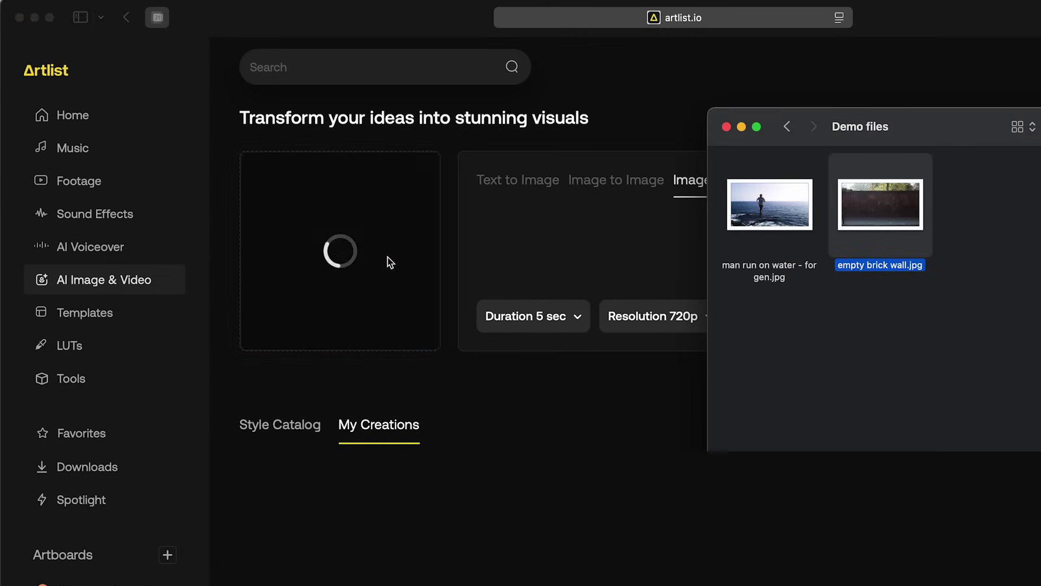
type("Center of the brick wall op")
type("ens up revealing a magical")
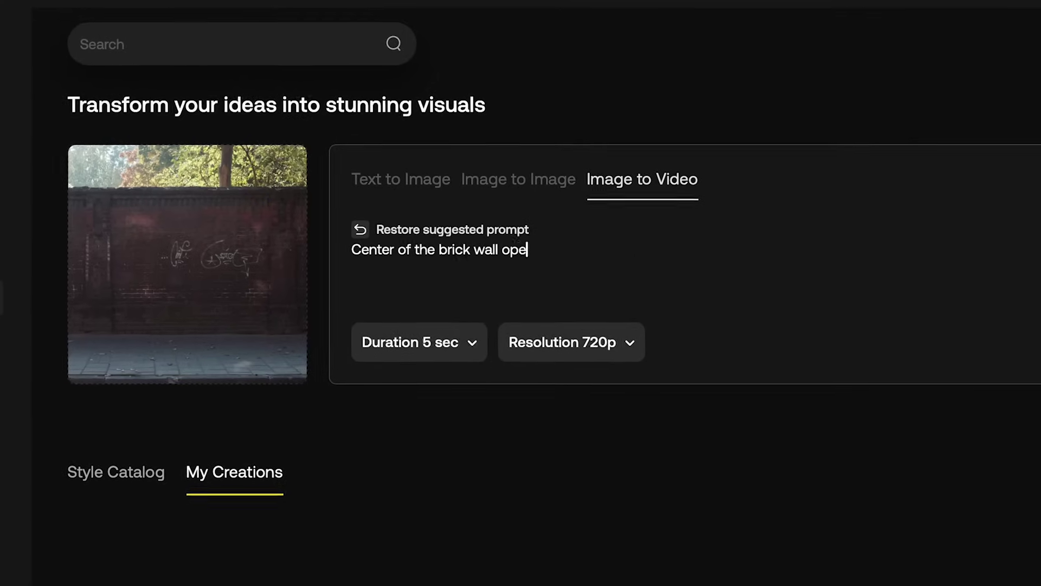
type(" landscape on the other side. Camera stays completely still.")
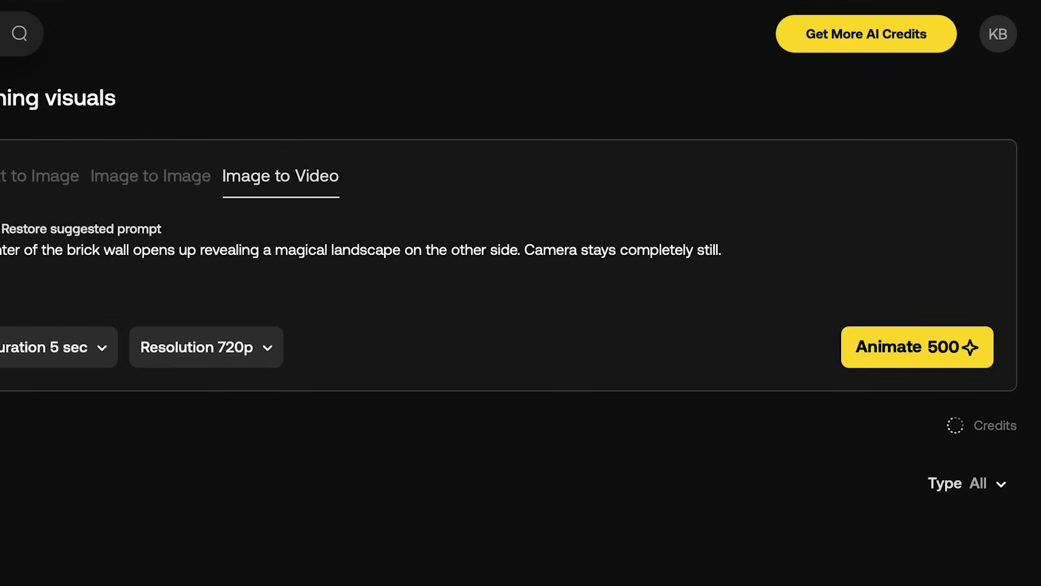
left_click(186, 349)
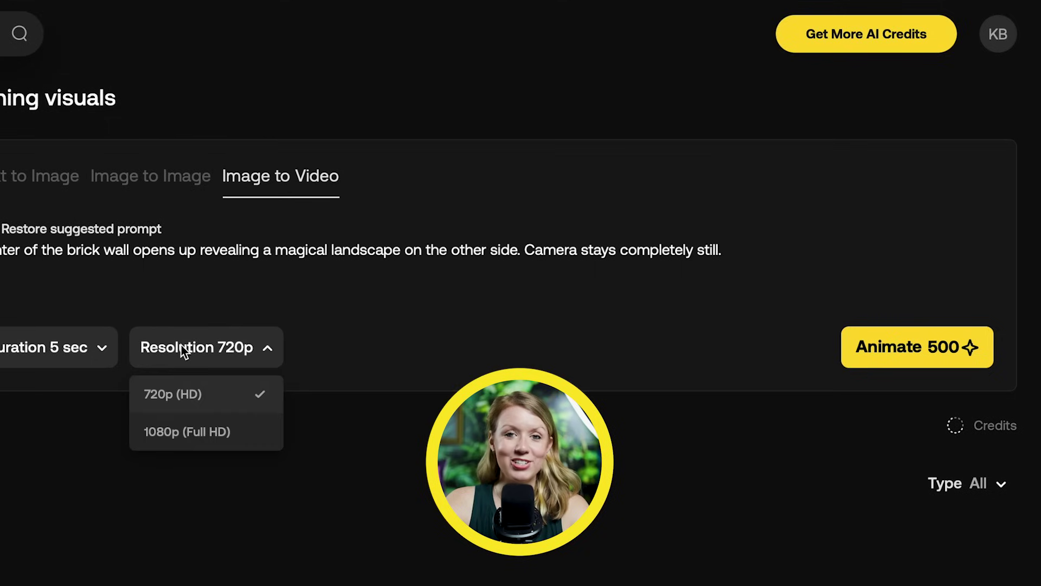
left_click(191, 424)
left_click(883, 359)
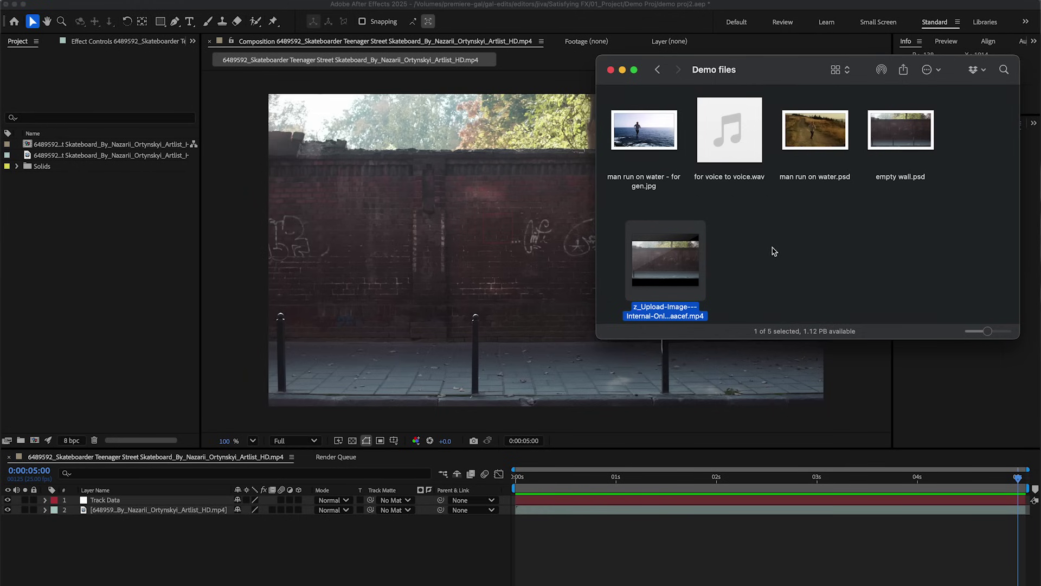
- Import the generated wall-hole mp4 into the Project panel and place it as layer 1 in the timeline
left_click_drag(673, 253, 145, 235)
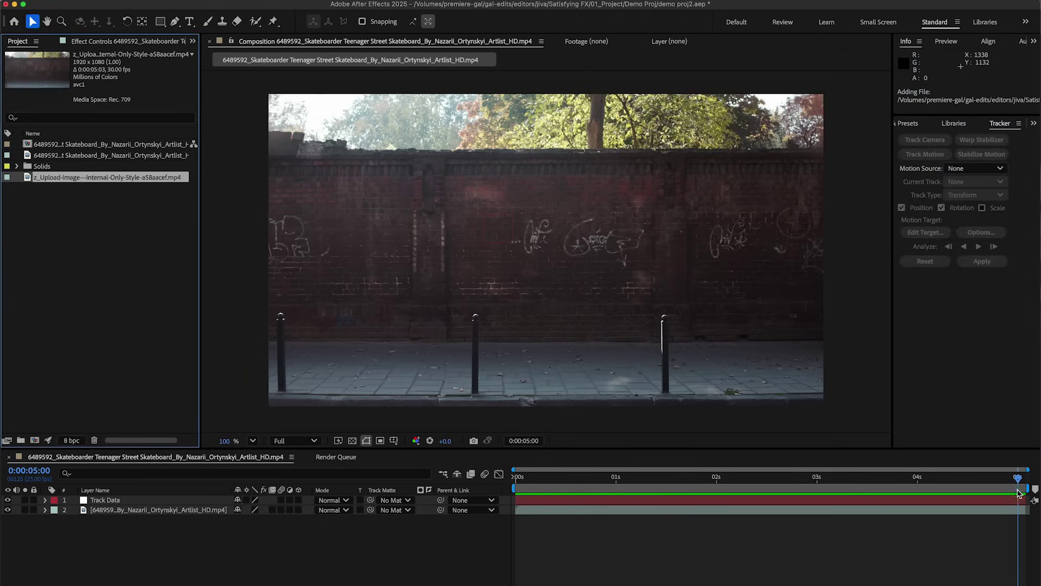
left_click_drag(168, 424, 166, 503)
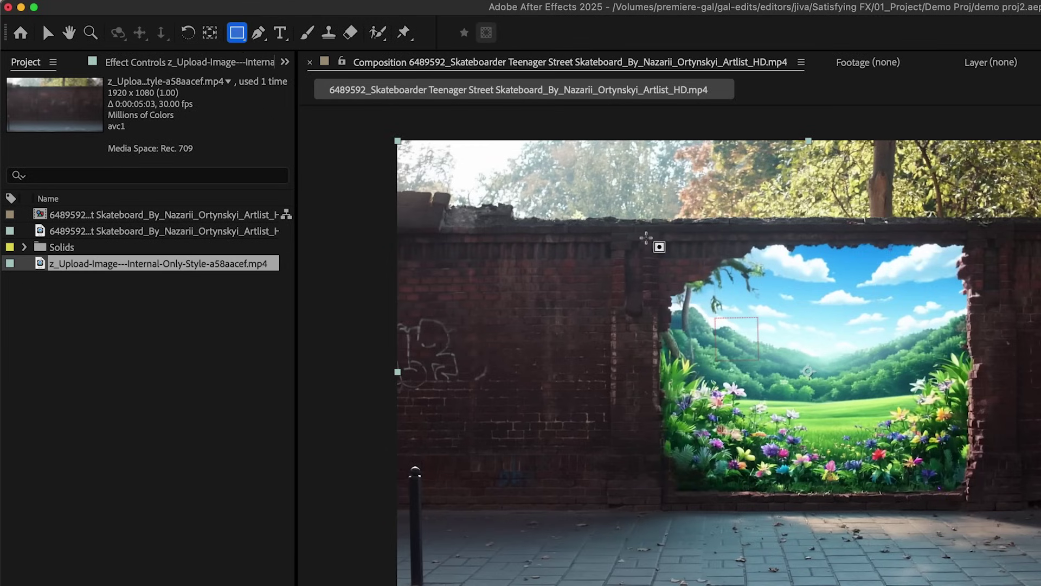
- Draw a rectangle mask around the wall opening and set Mask Feather to 51 pixels
left_click_drag(637, 239, 986, 554)
left_click(293, 406)
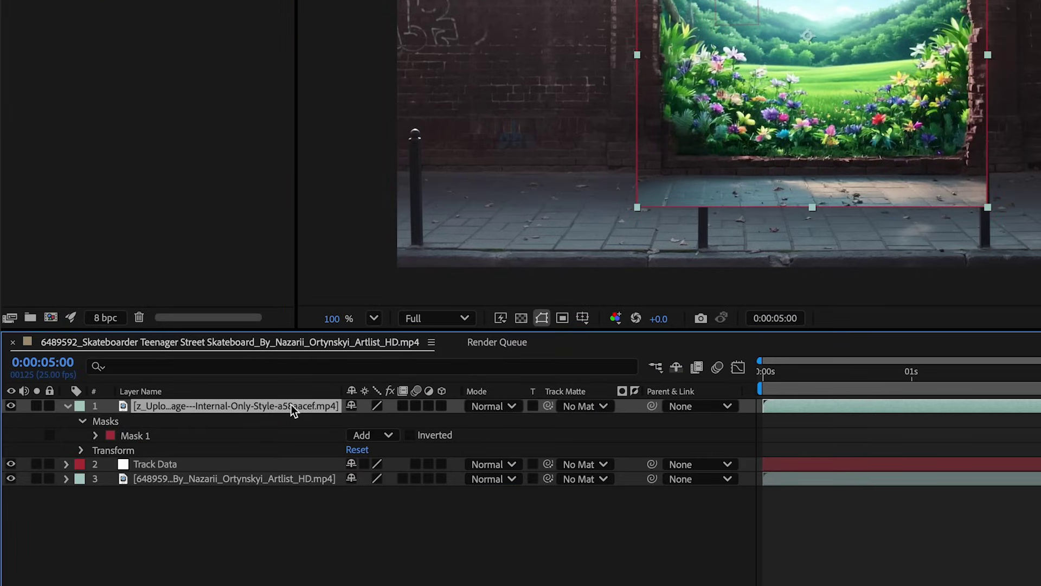
key("f")
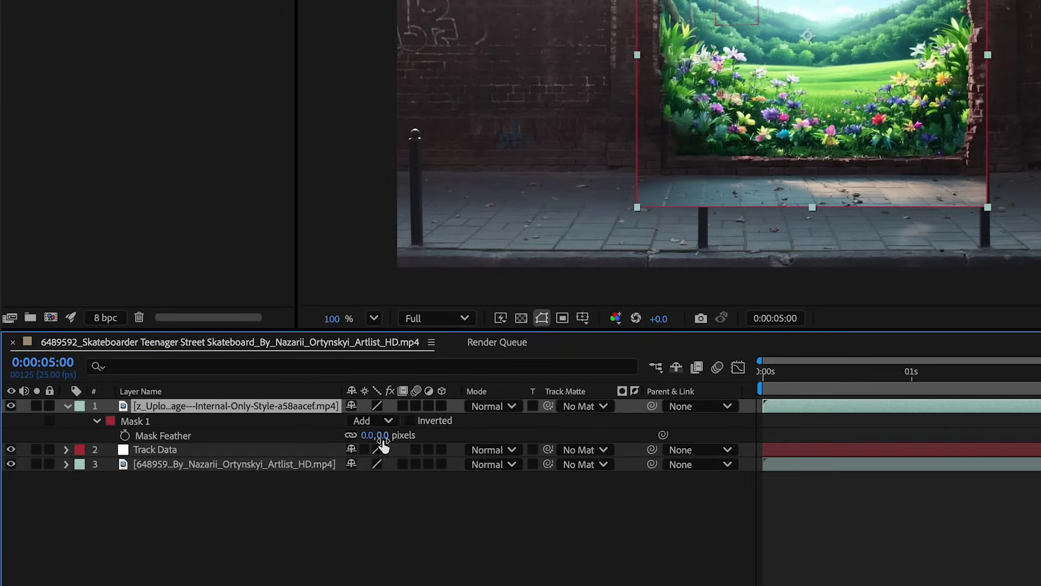
left_click_drag(383, 435, 418, 435)
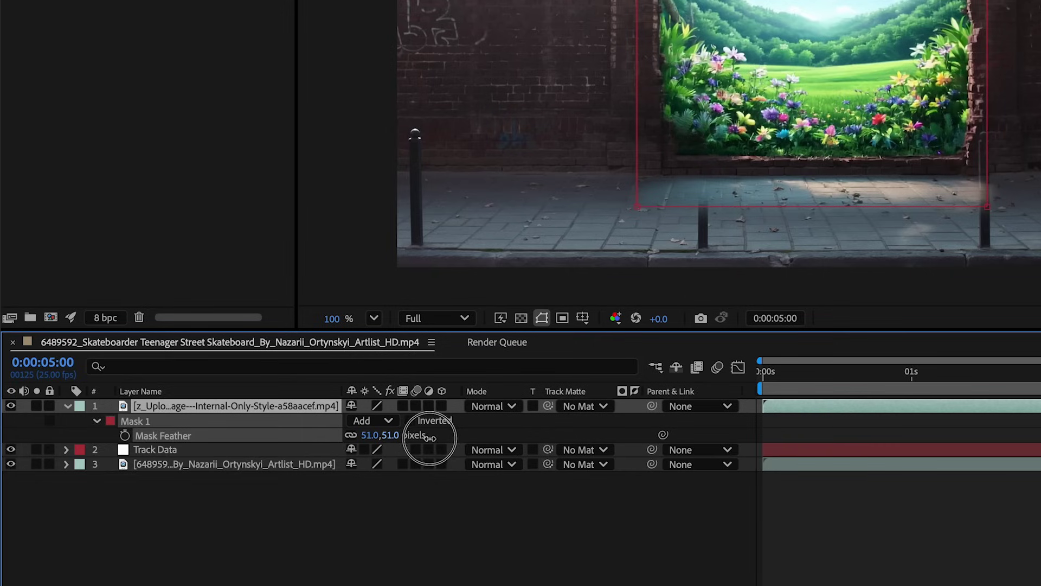
left_click_drag(430, 437, 430, 437)
- Parent the wall-hole layer to Track Data and preview the tracked composite
left_click(685, 412)
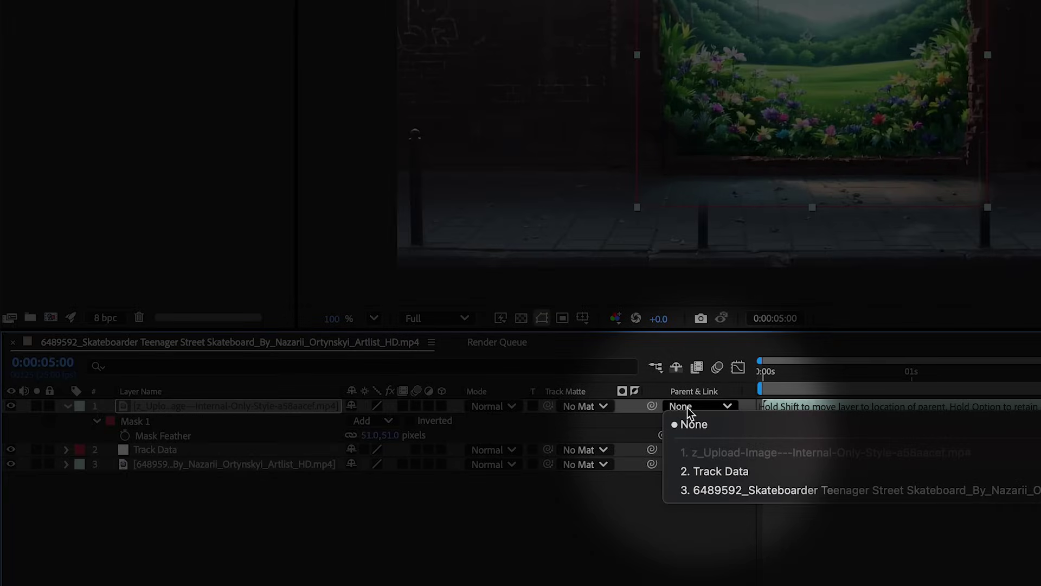
left_click(699, 469)
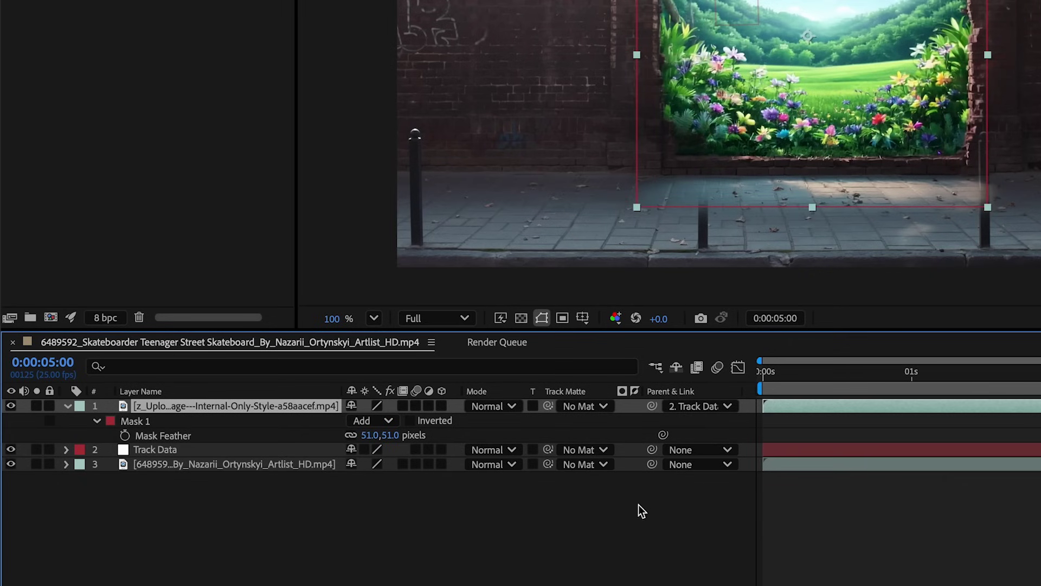
key("F4")
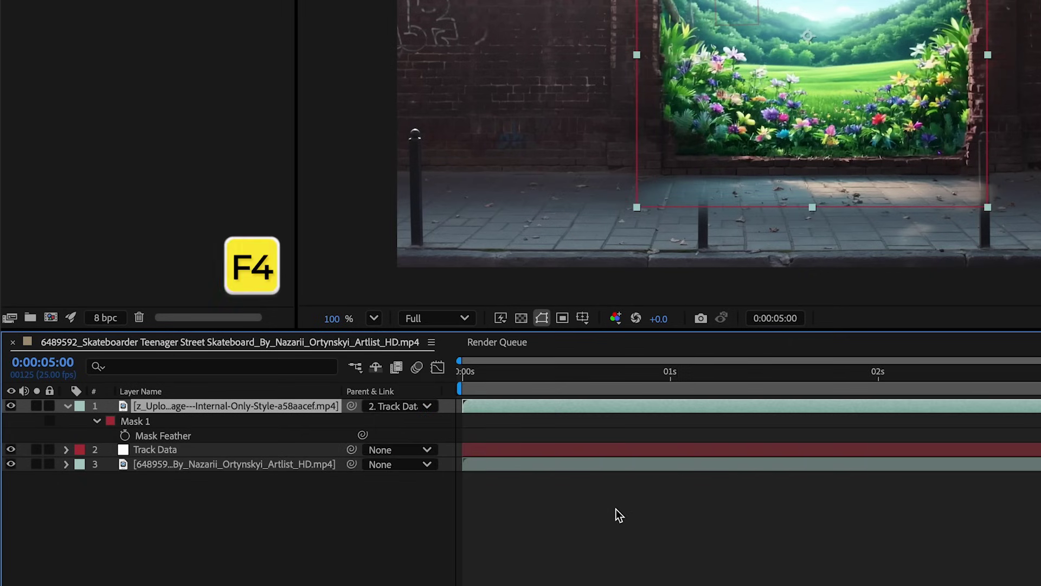
key("F4")
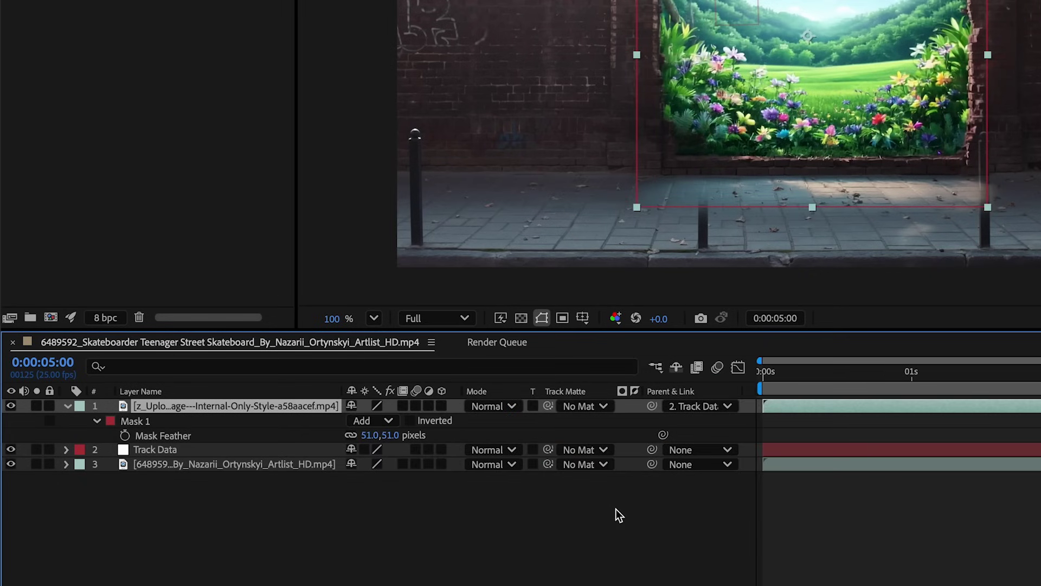
key("space")
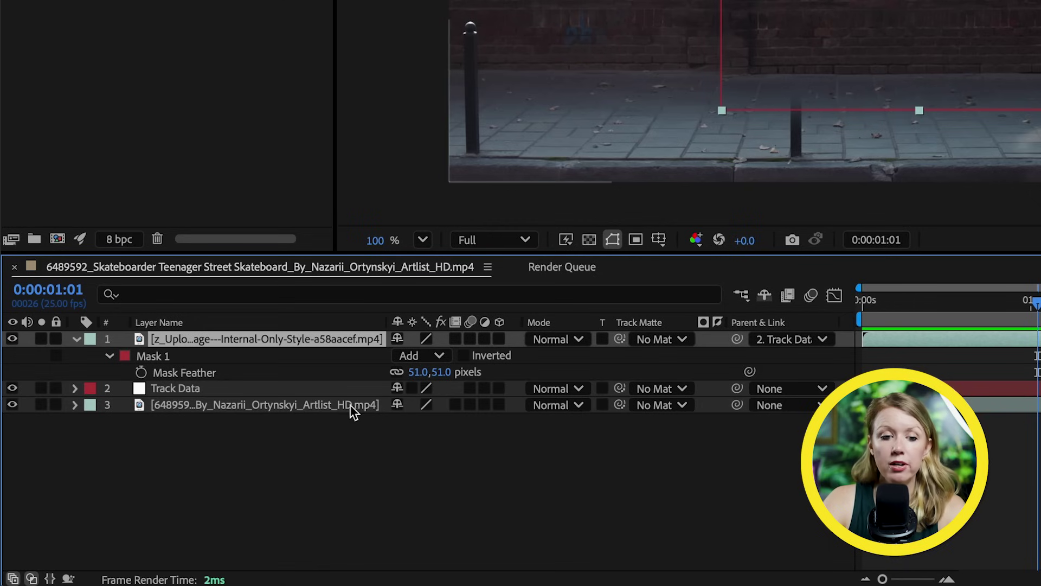
- Duplicate the skateboard footage layer twice and move both copies to the top of the stack
left_click(332, 406)
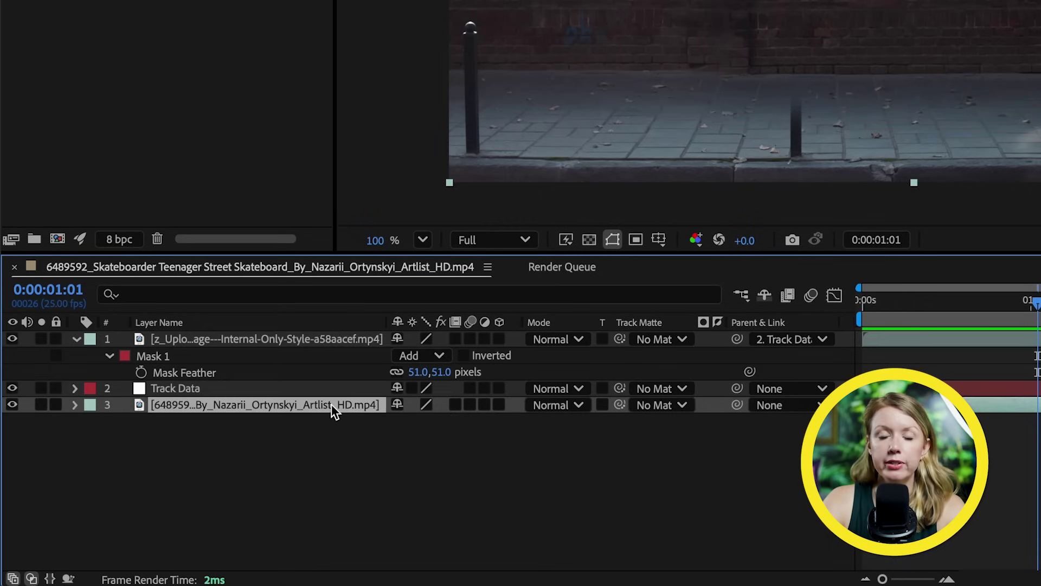
key("ctrl+d")
key("ctrl+d")
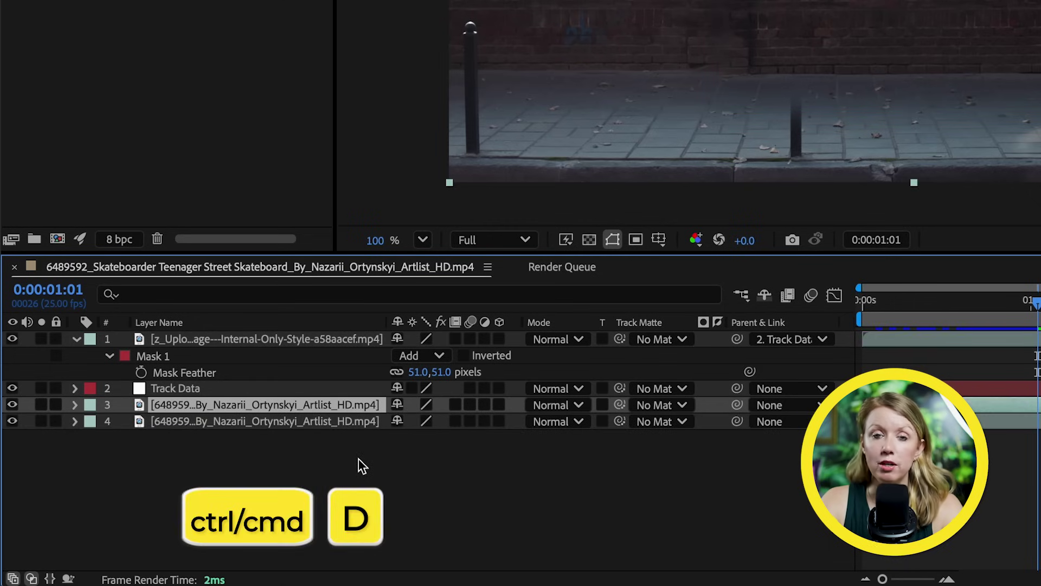
left_click(347, 412, "shift")
left_click_drag(311, 414, 308, 332)
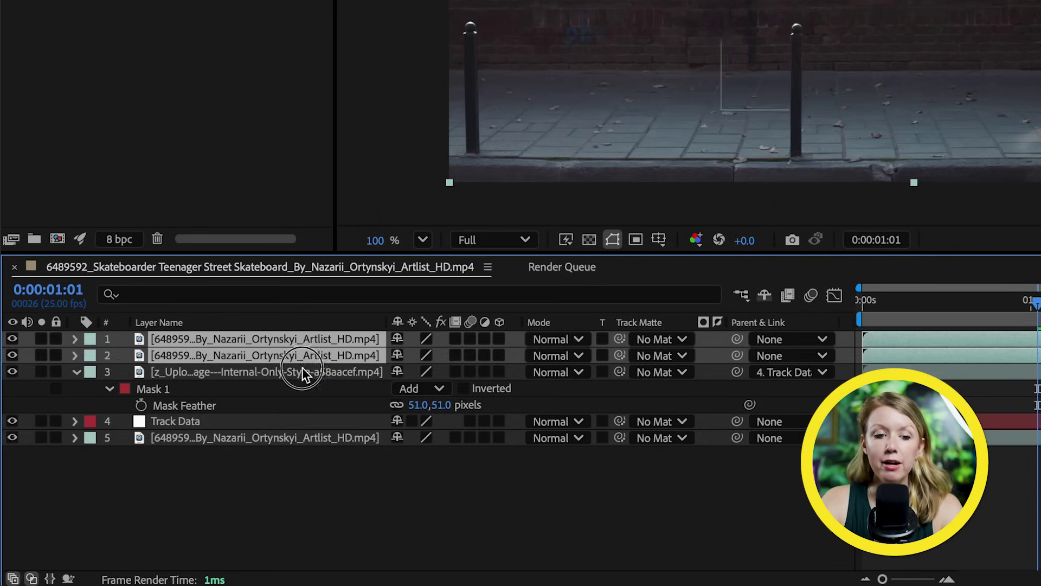
- Rename the copies 'subject' and 'pole', then open the subject layer in its own viewer
left_click(304, 373)
left_click(302, 339)
key("Return")
type("subject")
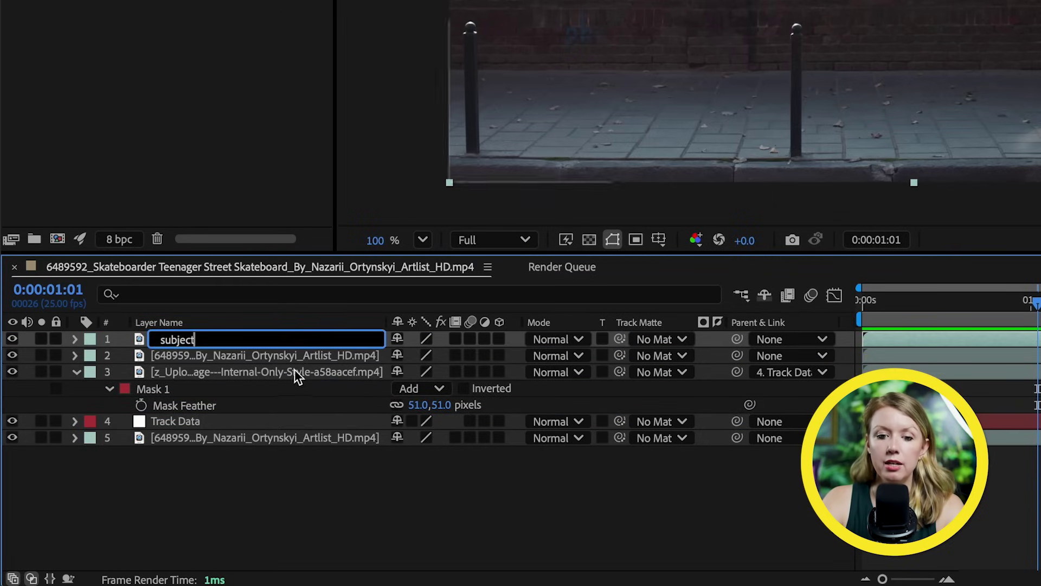
left_click(287, 349)
key("Return")
type("pole")
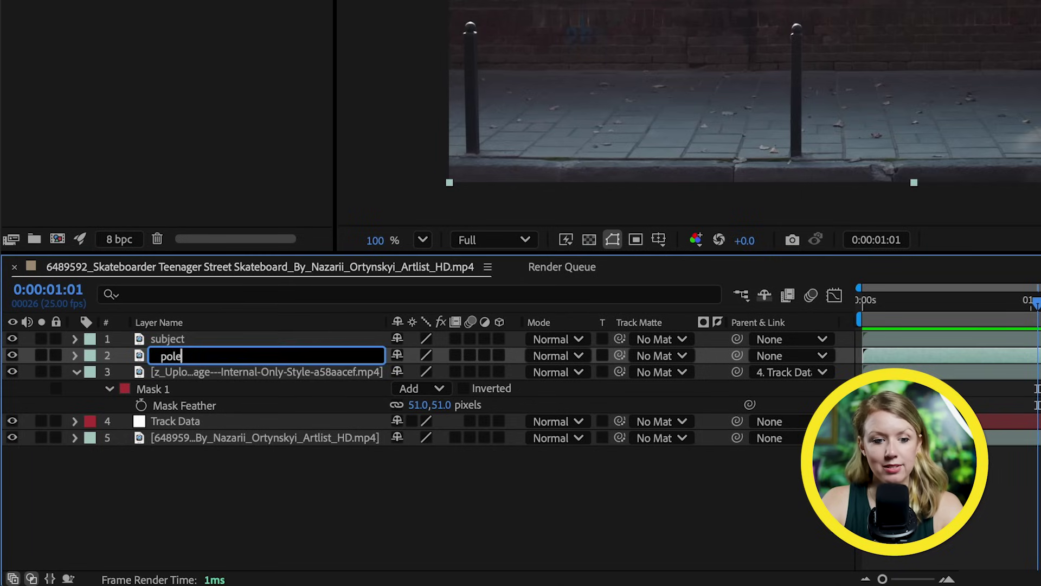
key("Return")
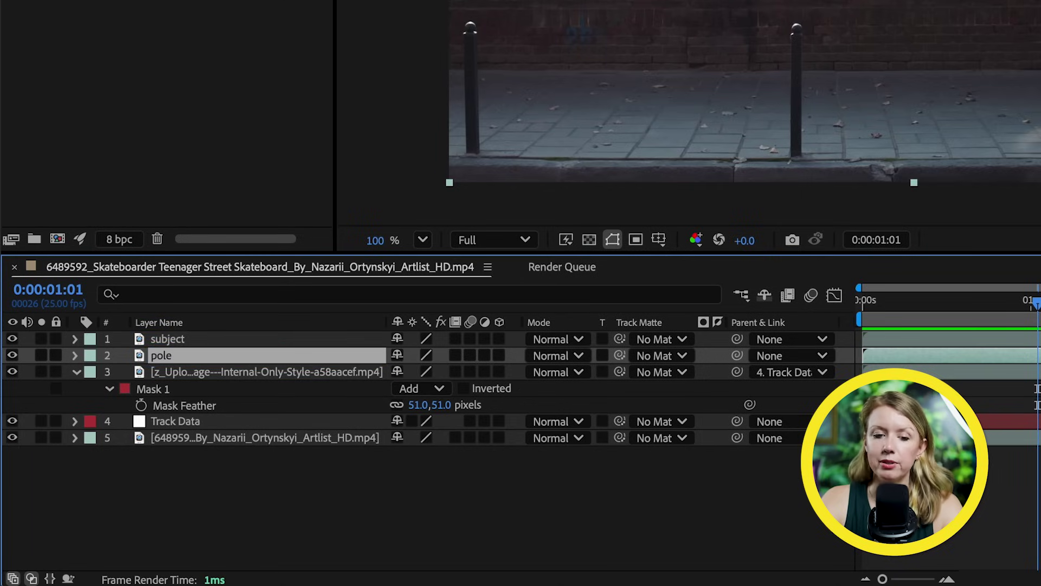
double_click(242, 334)
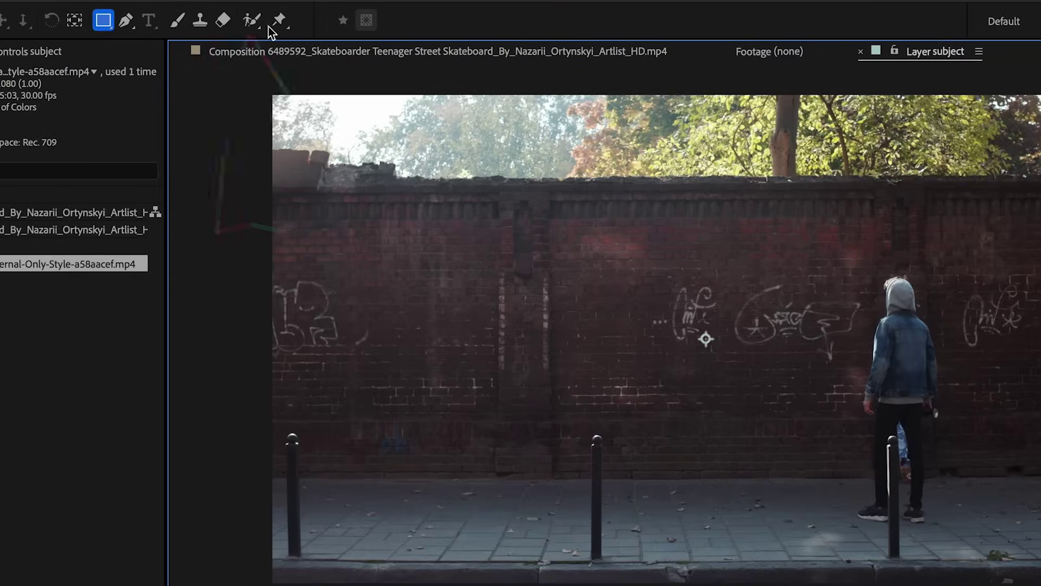
- Roto Brush the skater, subtracting the pole and board, and propagate the matte through the clip
left_click(84, 21)
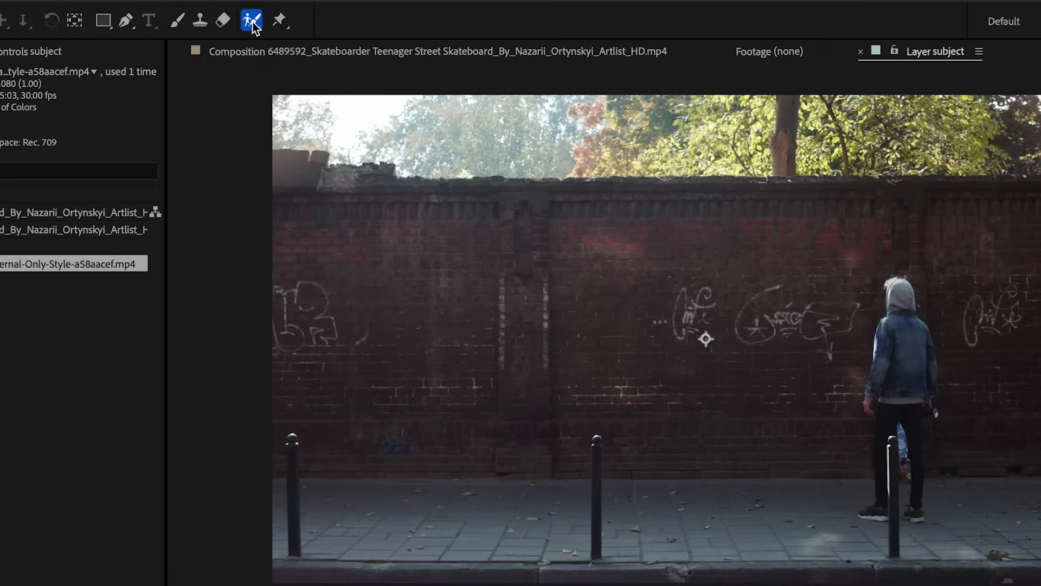
left_click_drag(651, 550, 677, 536)
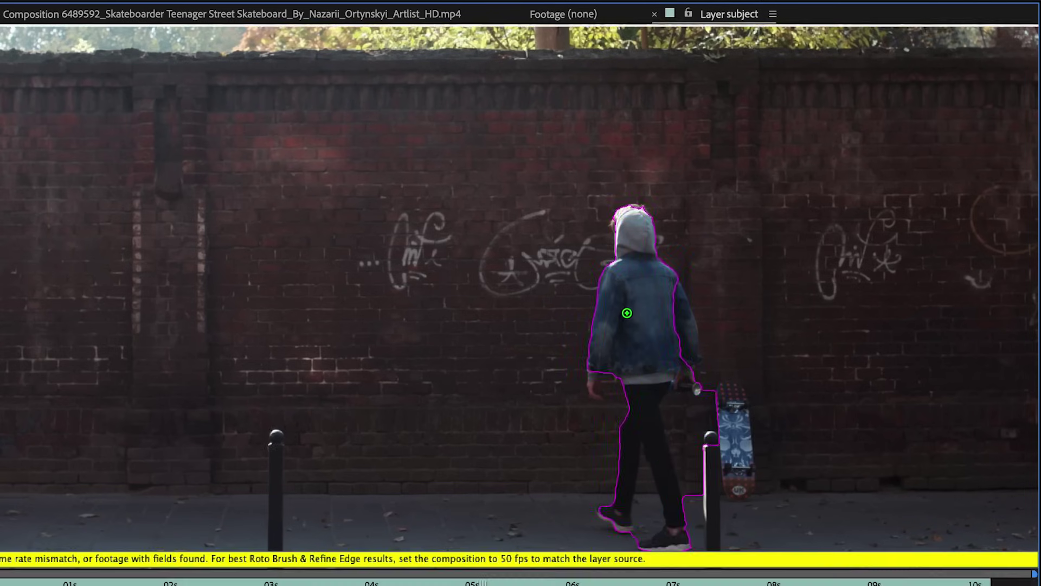
scroll(714, 193, "up", 3)
left_click_drag(718, 192, 649, 209)
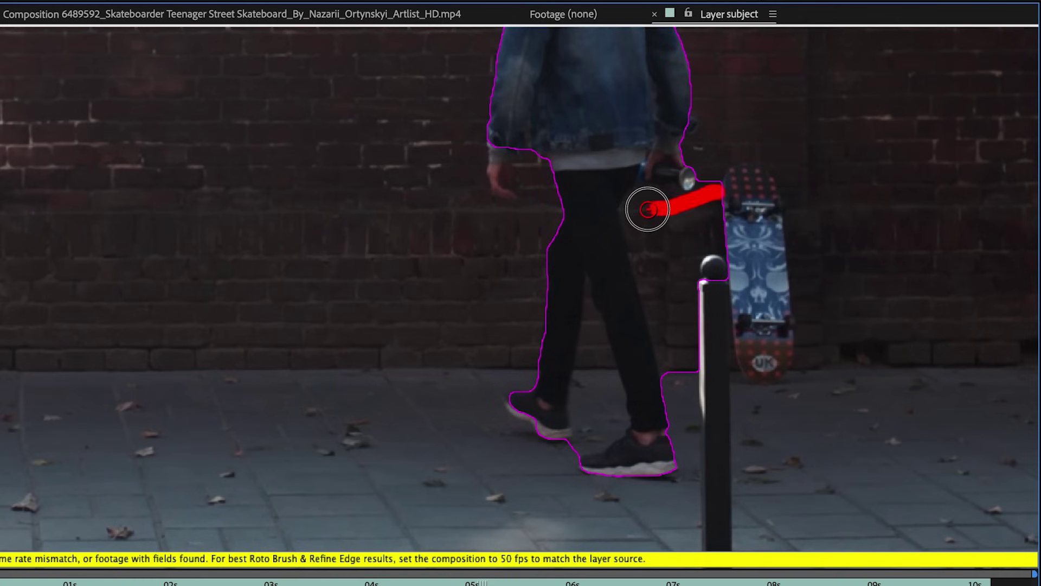
left_click_drag(677, 340, 755, 186)
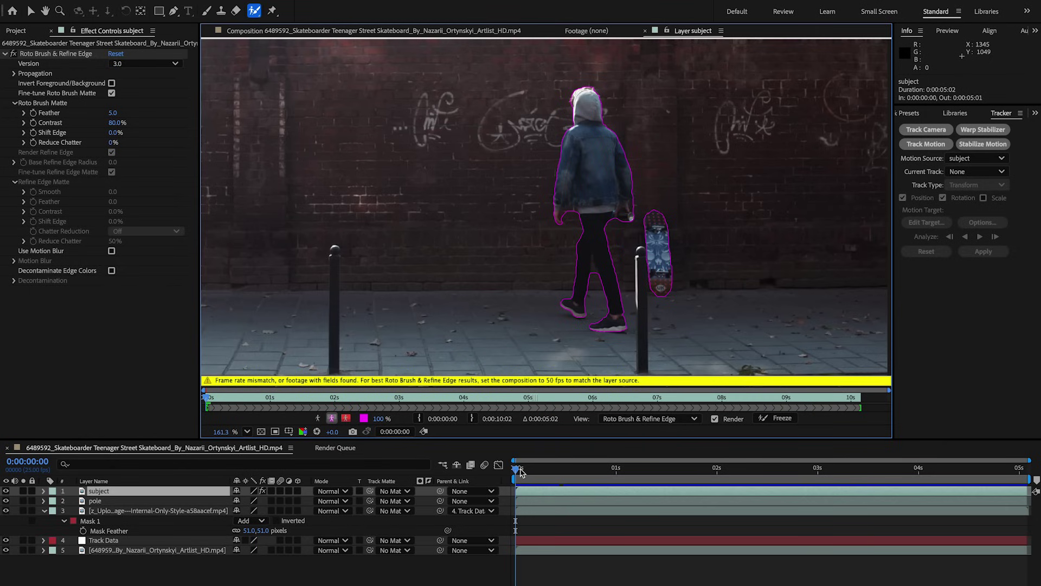
key("space")
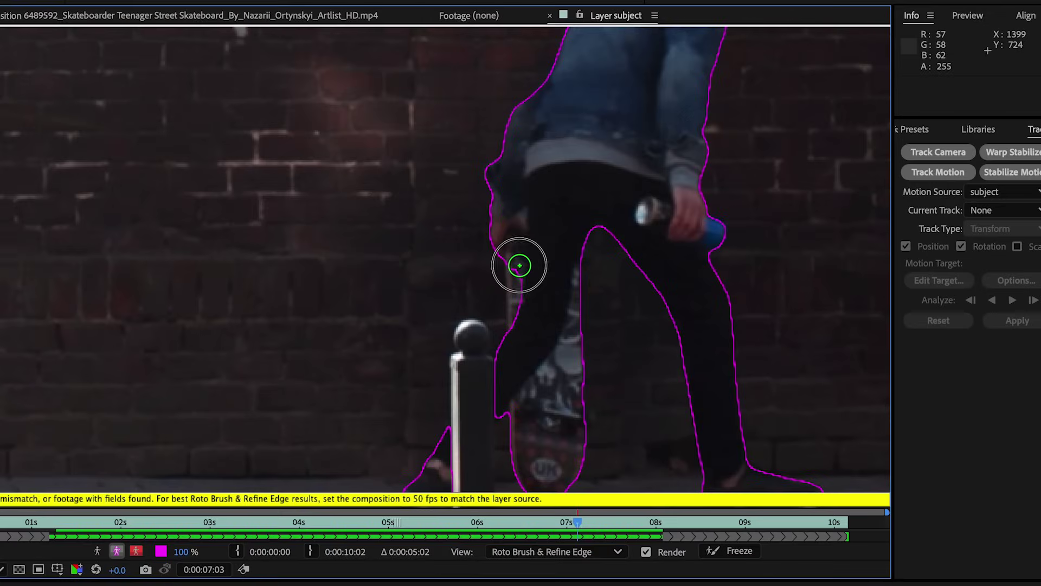
- Add the missed leg area, freeze the skater matte, then paint the pole on the pole layer
left_click_drag(519, 265, 517, 337)
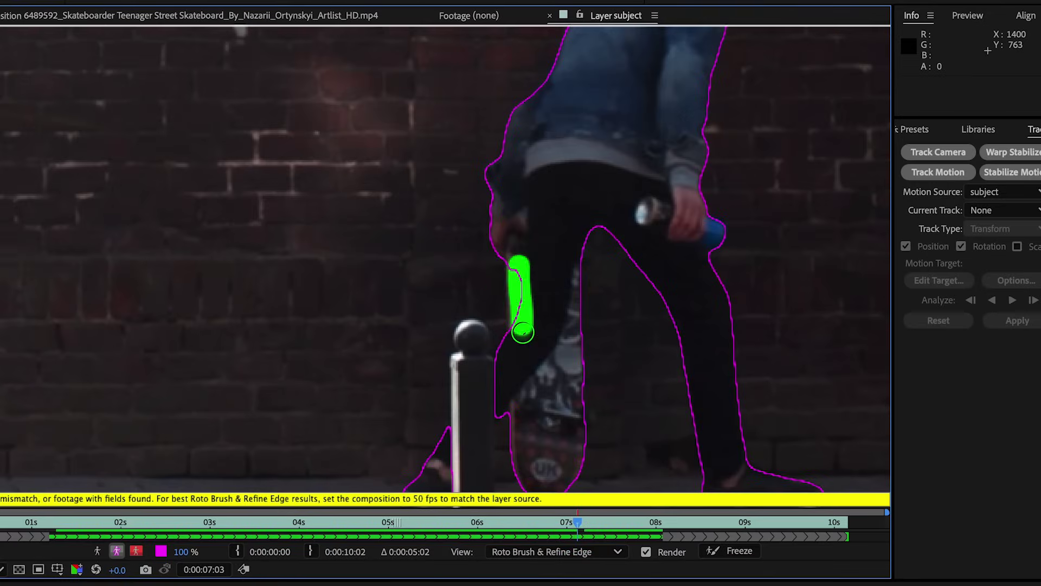
key("space")
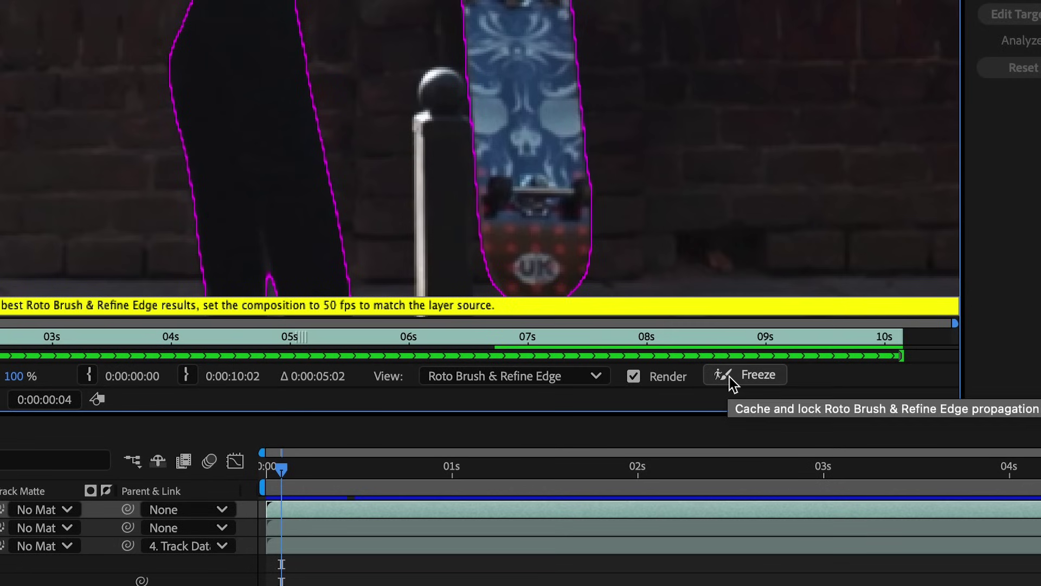
left_click(727, 380)
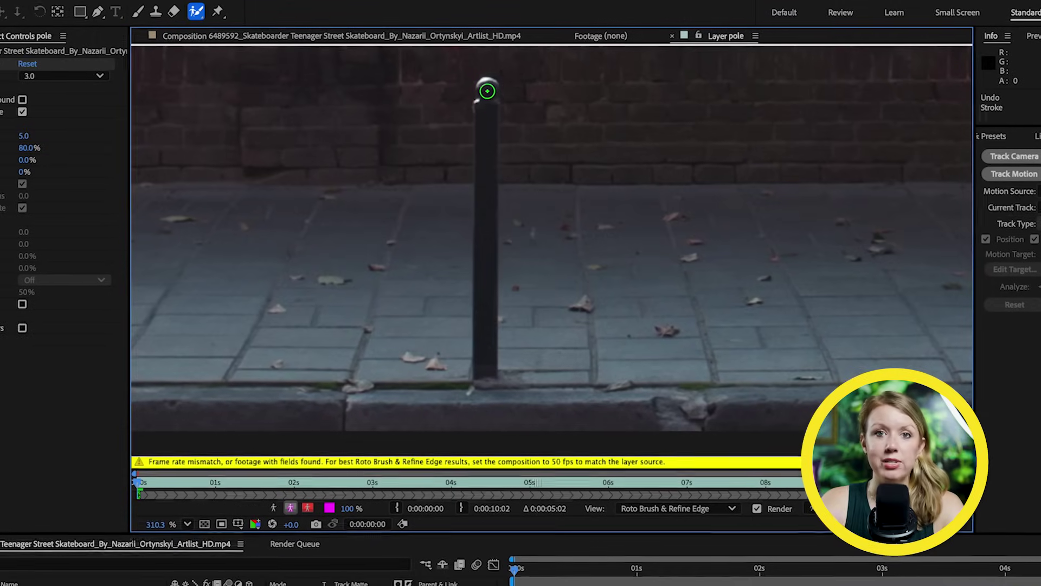
left_click_drag(487, 91, 481, 368)
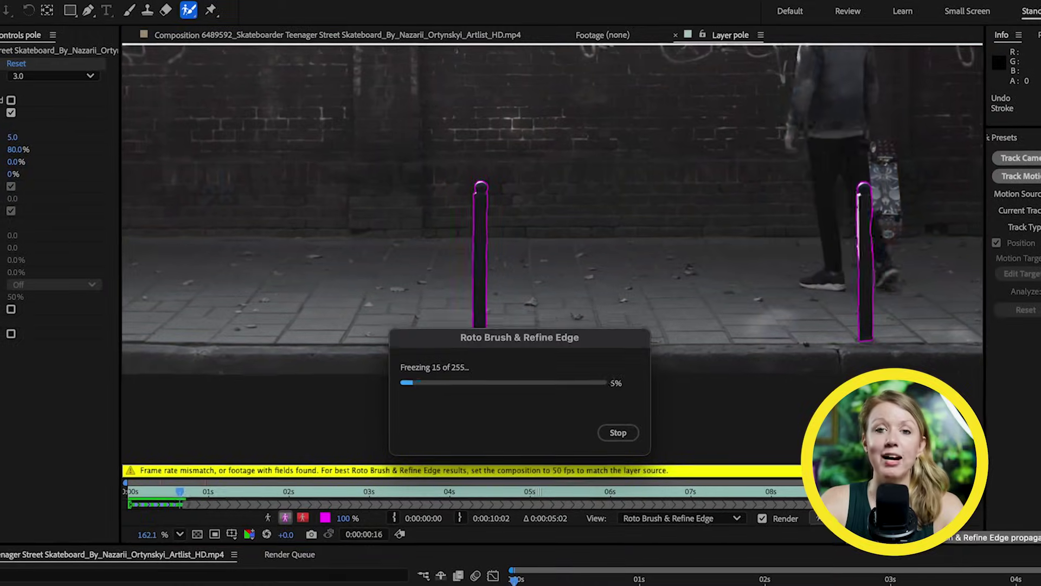